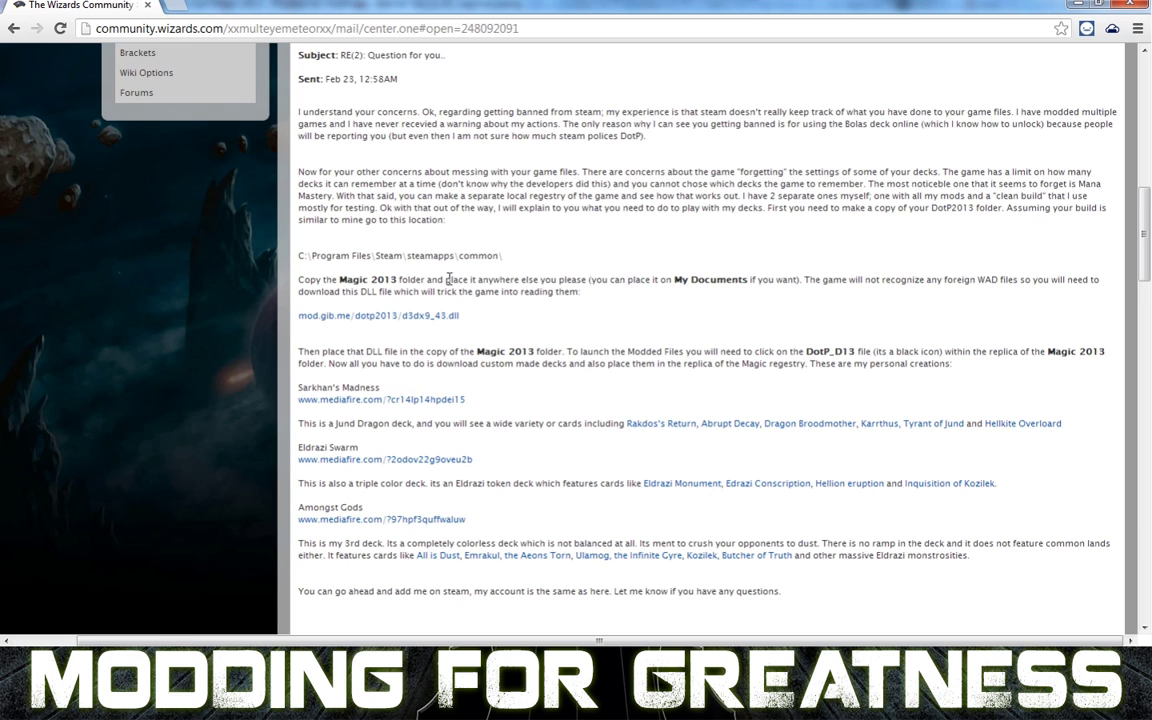
Go up two levels from the Steam folder, then return to the mail and highlight its Steam common path
scroll(504, 243, up, 3)
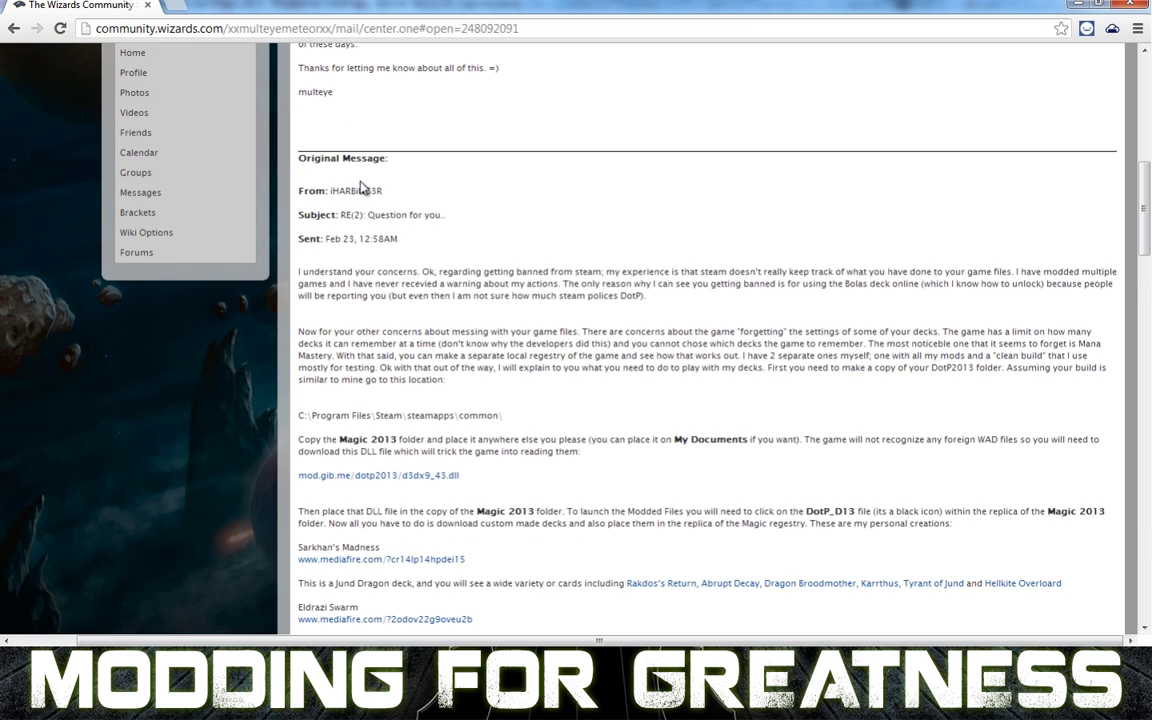
scroll(885, 290, down, 3)
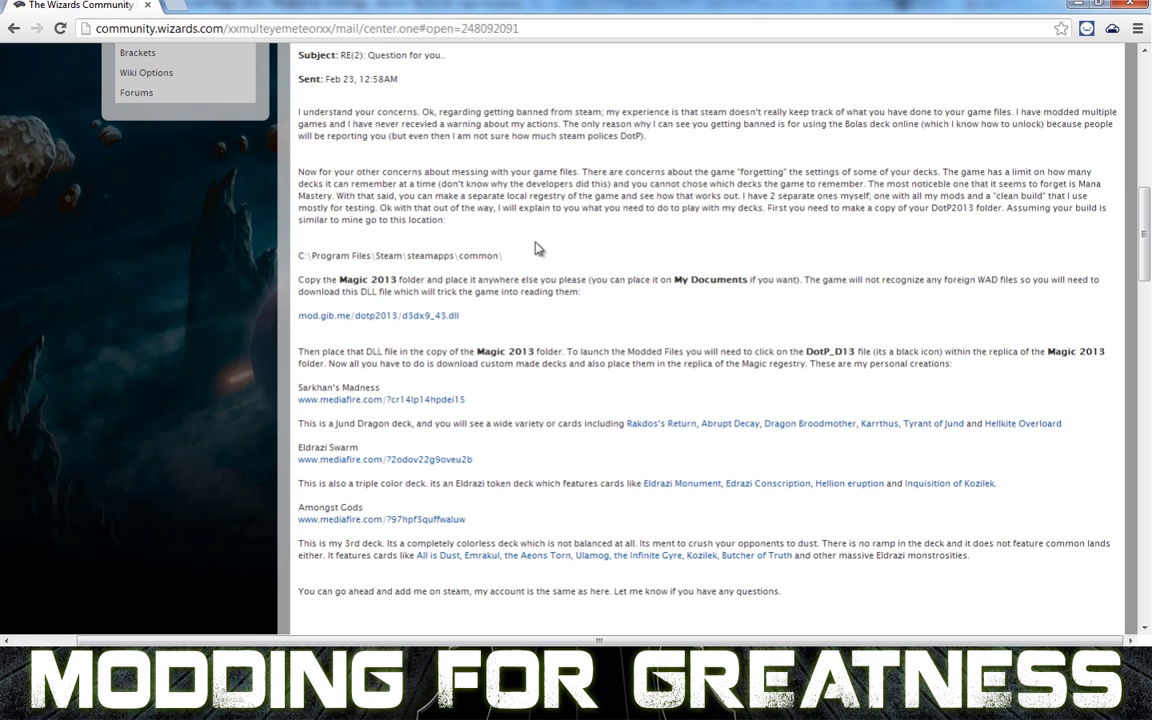
mouse_move(150, 700)
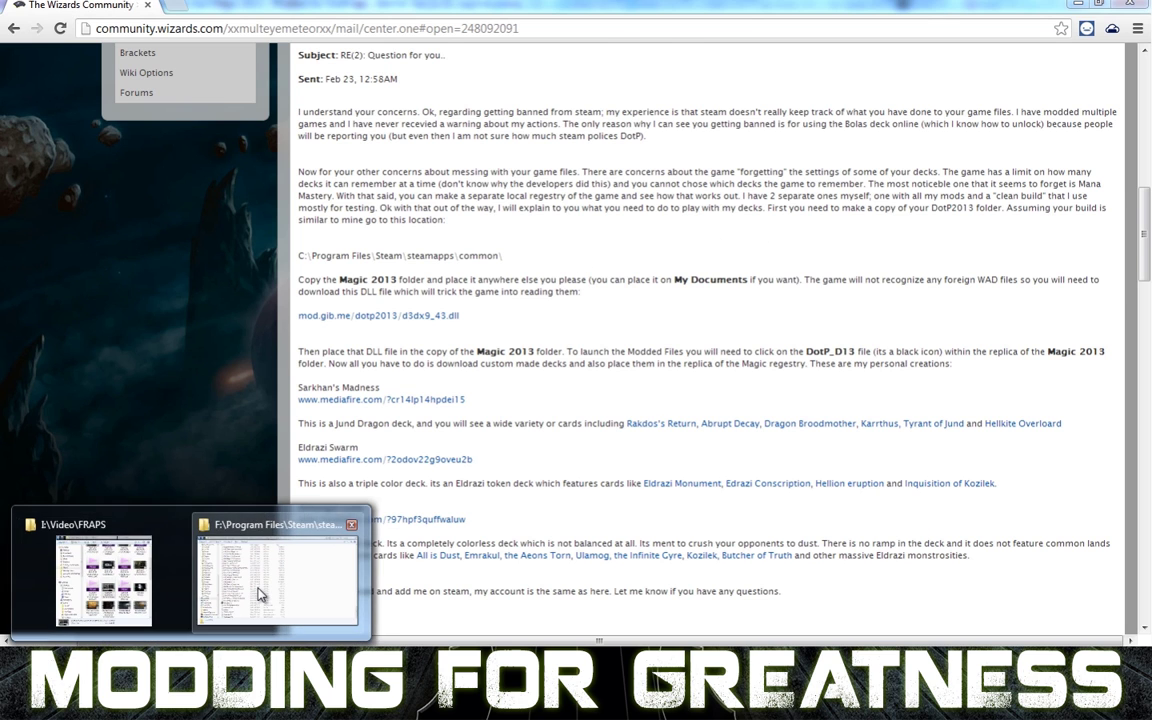
click(250, 590)
key(alt+Up)
key(alt+Up)
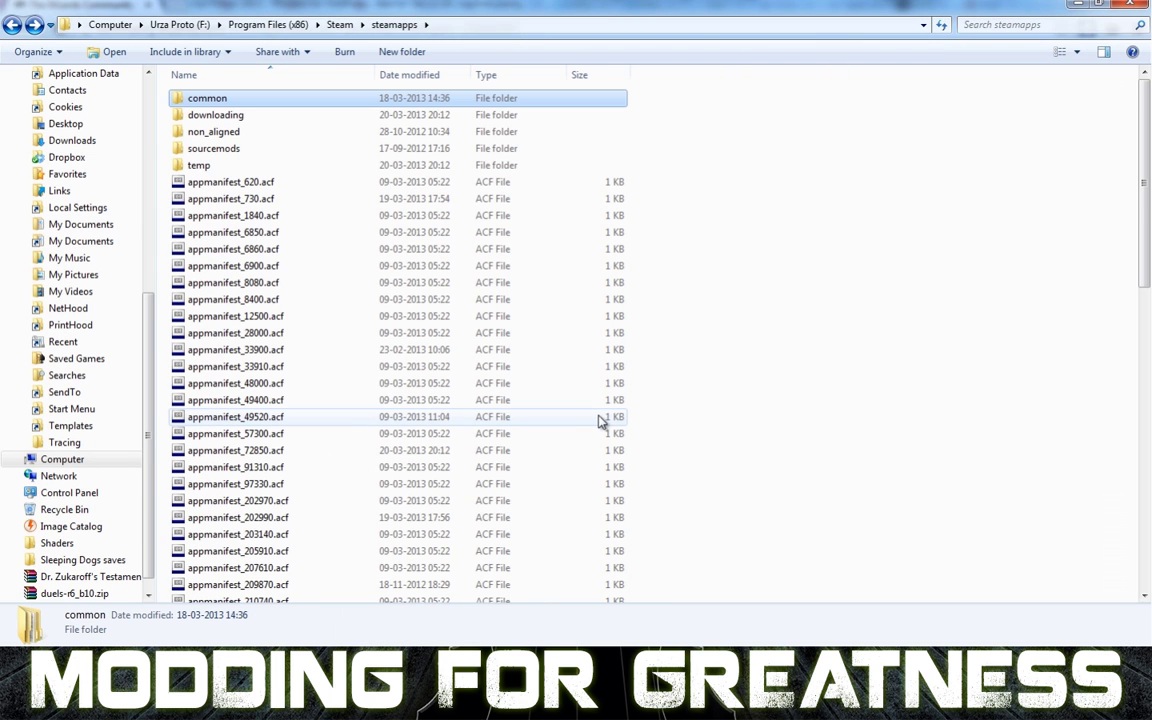
key(alt+Up)
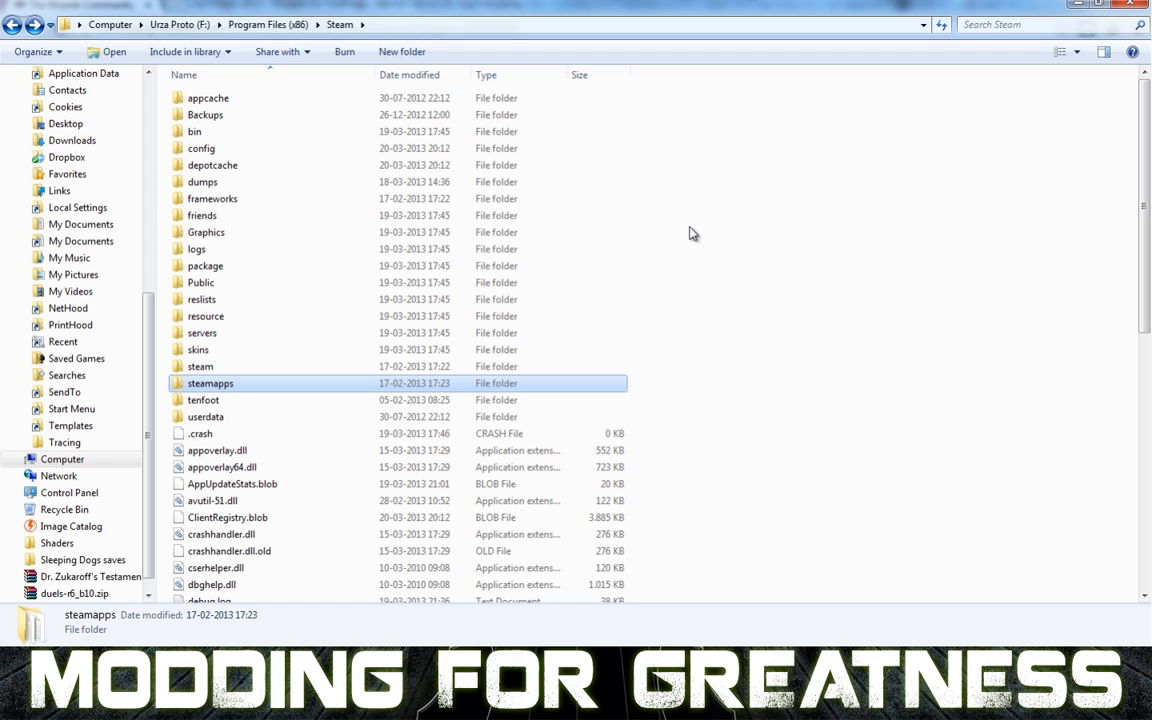
key(alt+Tab)
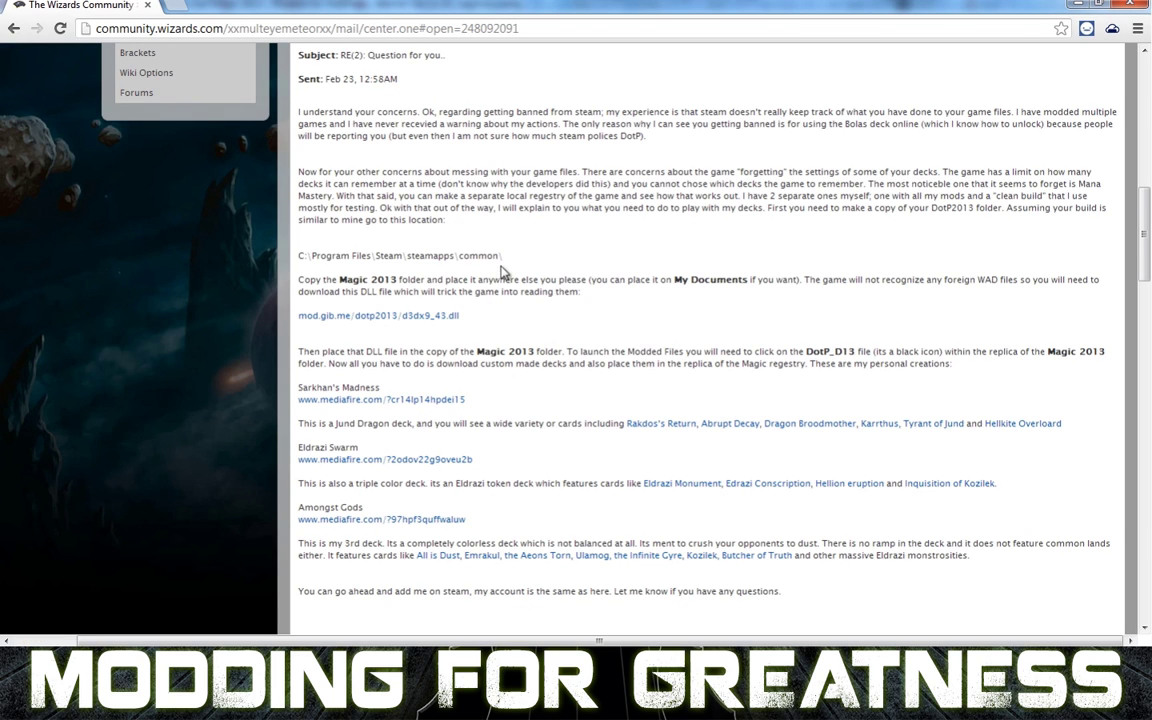
drag(503, 256, 298, 257)
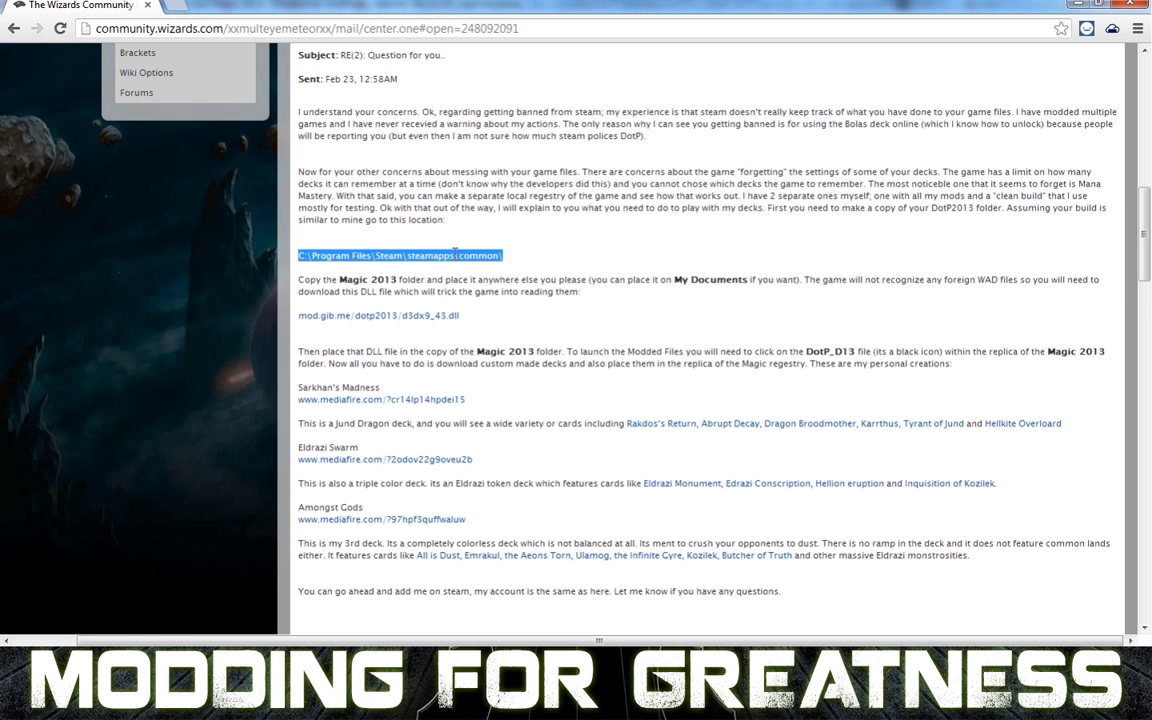
Clear the highlighted steamapps\common path in the mail and return to the Explorer Steam folder
click(737, 236)
key(alt+Tab)
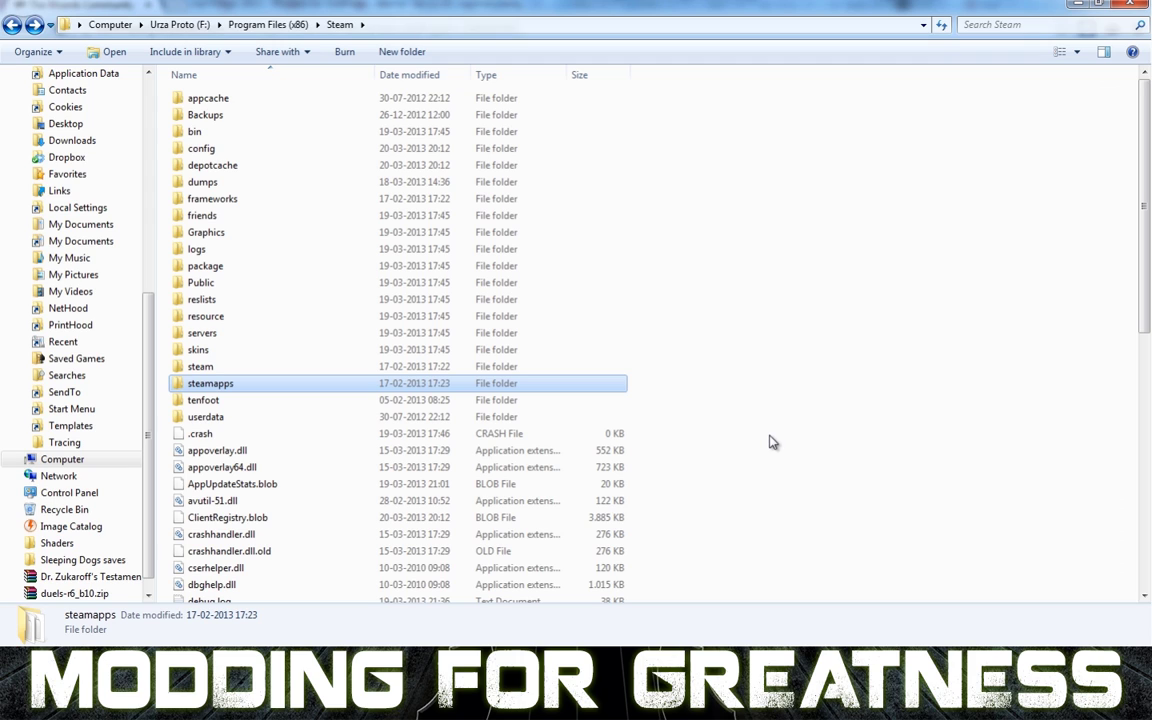
Open steamapps\common and copy the magic 2013 folder
double_click(228, 386)
double_click(215, 100)
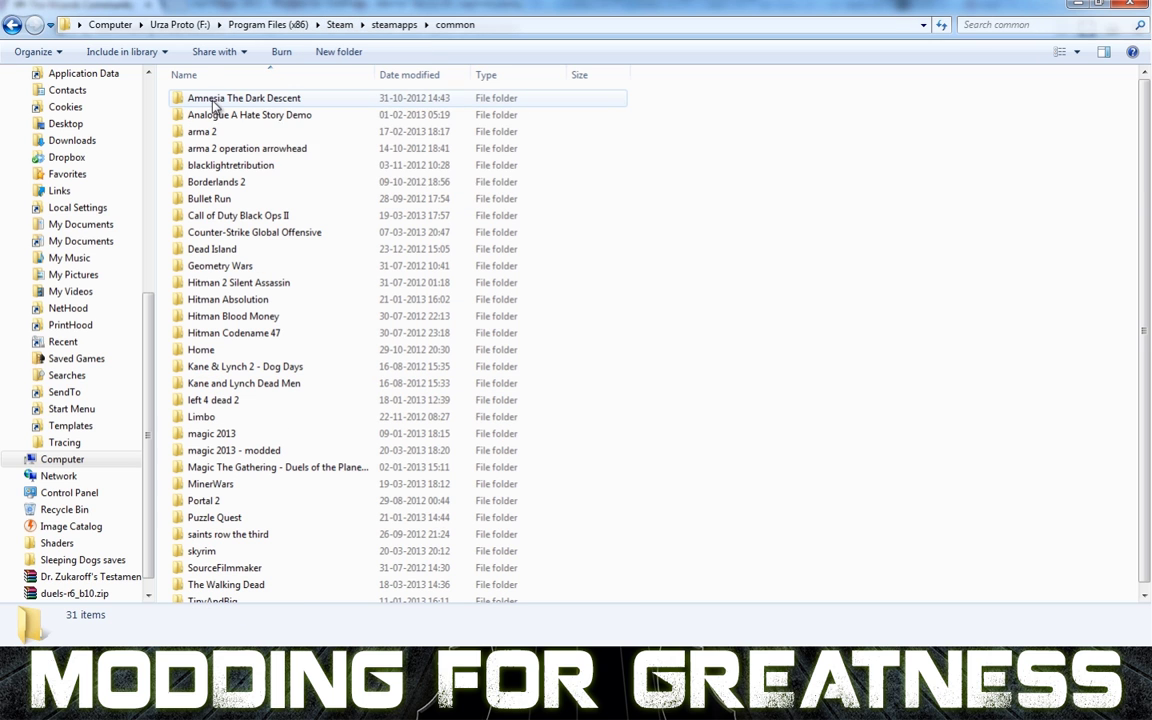
click(432, 436)
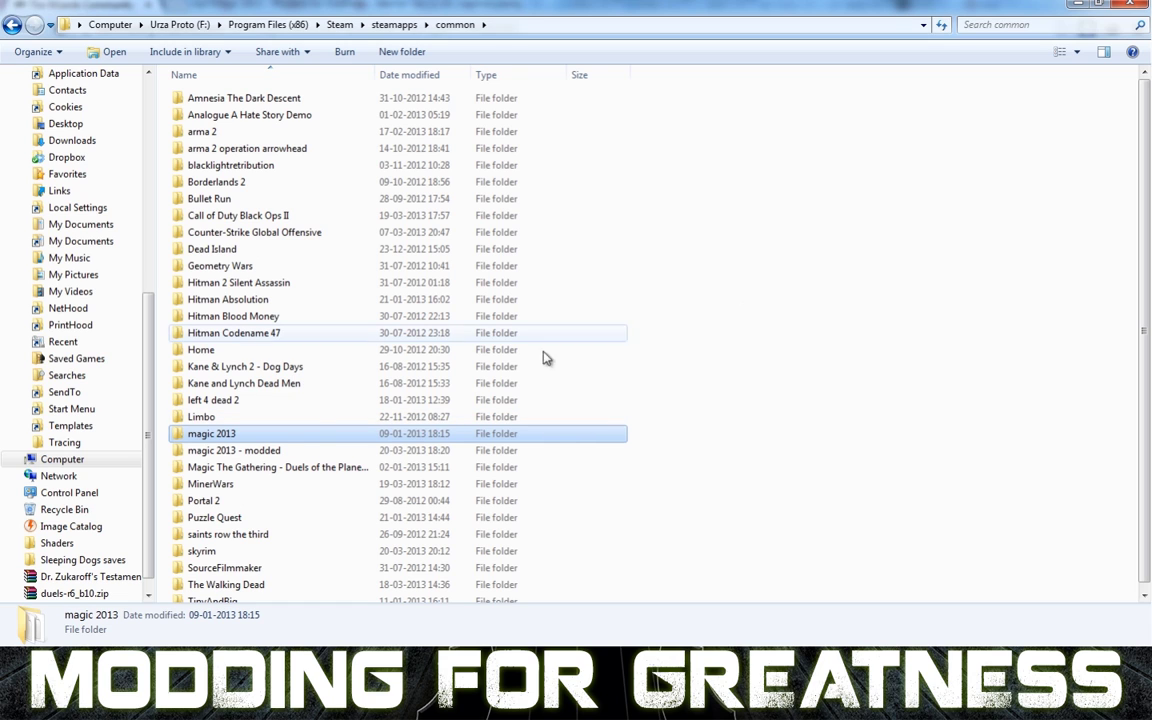
right_click(300, 436)
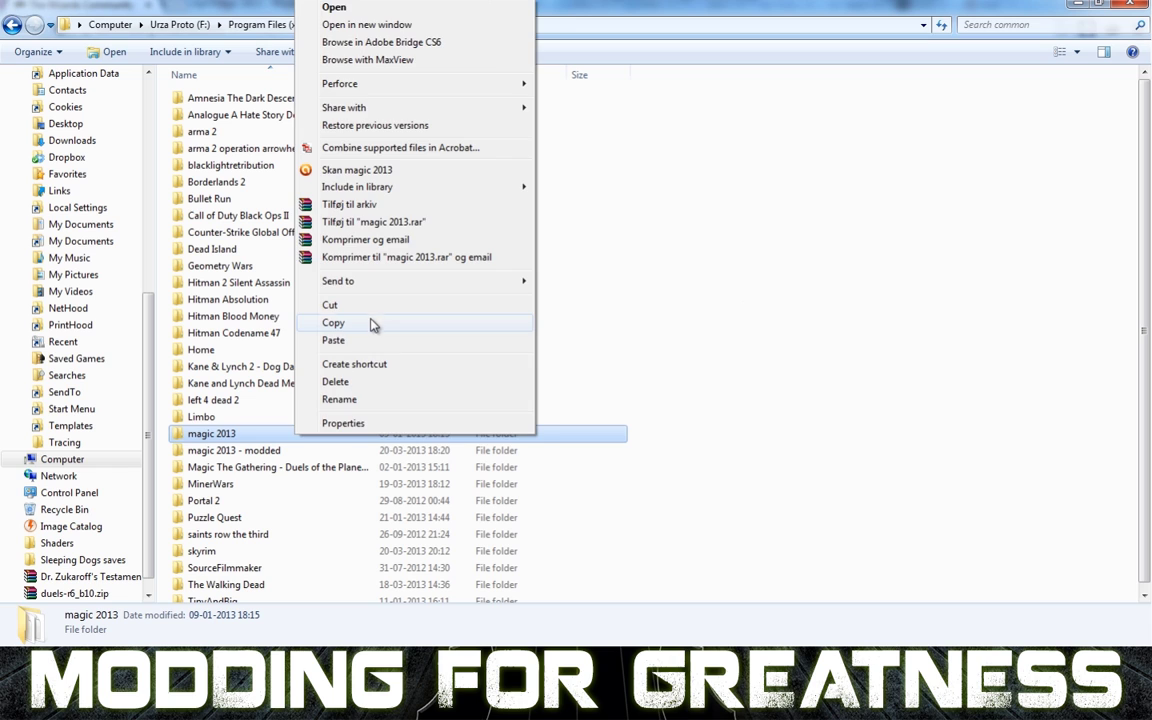
click(375, 323)
Paste a duplicate into common, cancel it partway, and delete the partial magic 2013 - Copy folder
right_click(711, 323)
click(808, 439)
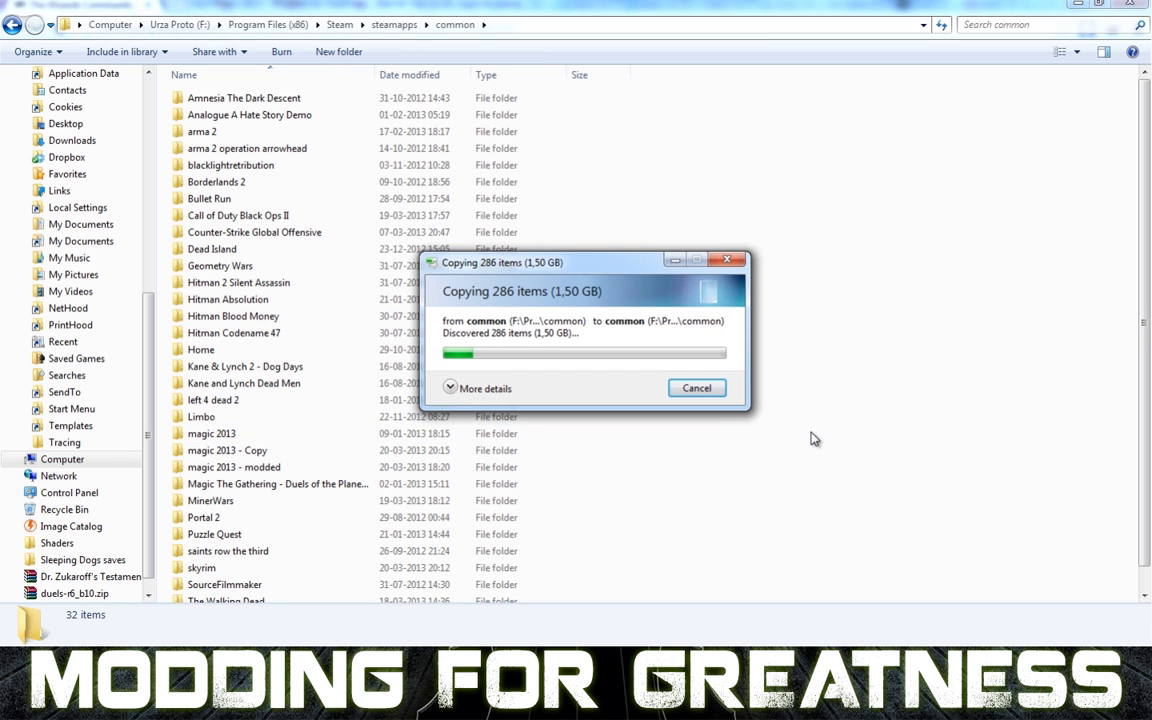
click(712, 387)
click(265, 452)
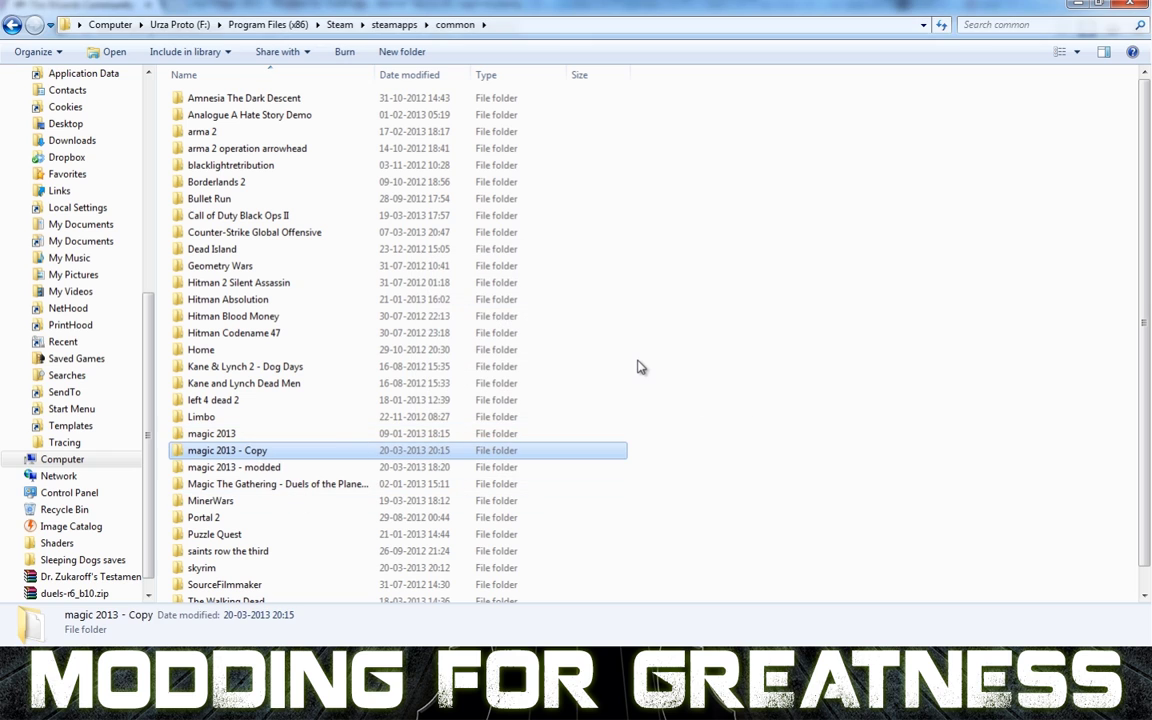
key(Delete)
Confirm deleting magic 2013 - Copy and select the magic 2013 - modded folder
click(640, 368)
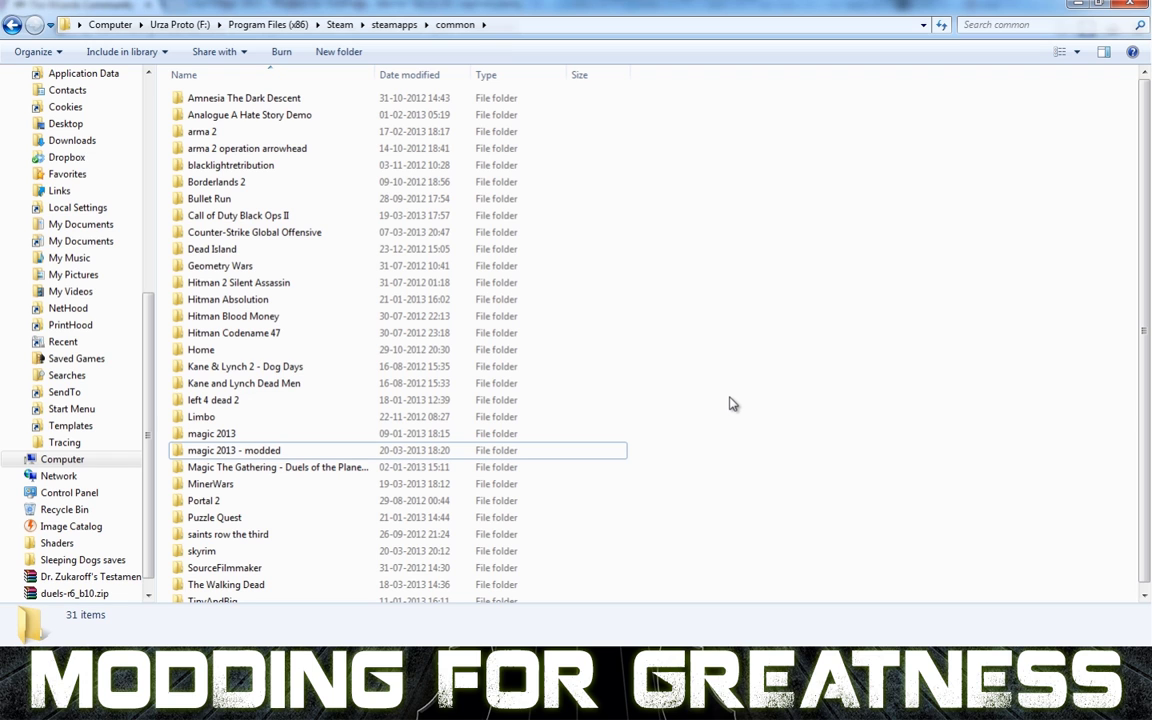
click(248, 456)
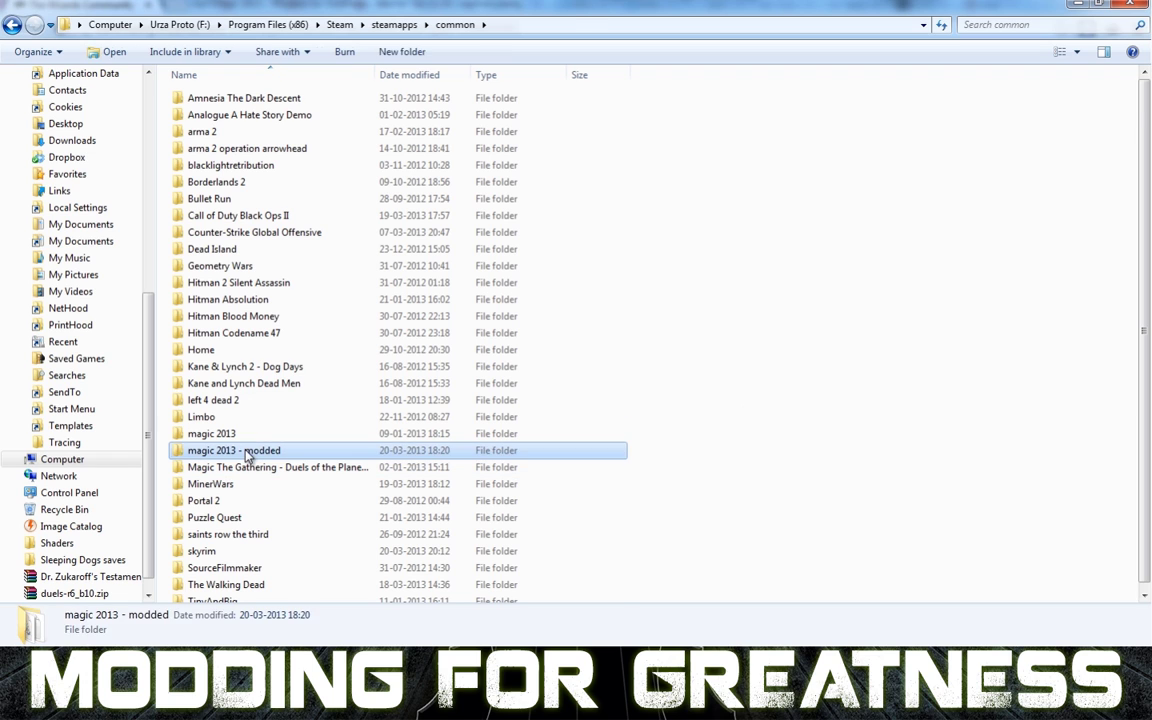
double_click(248, 456)
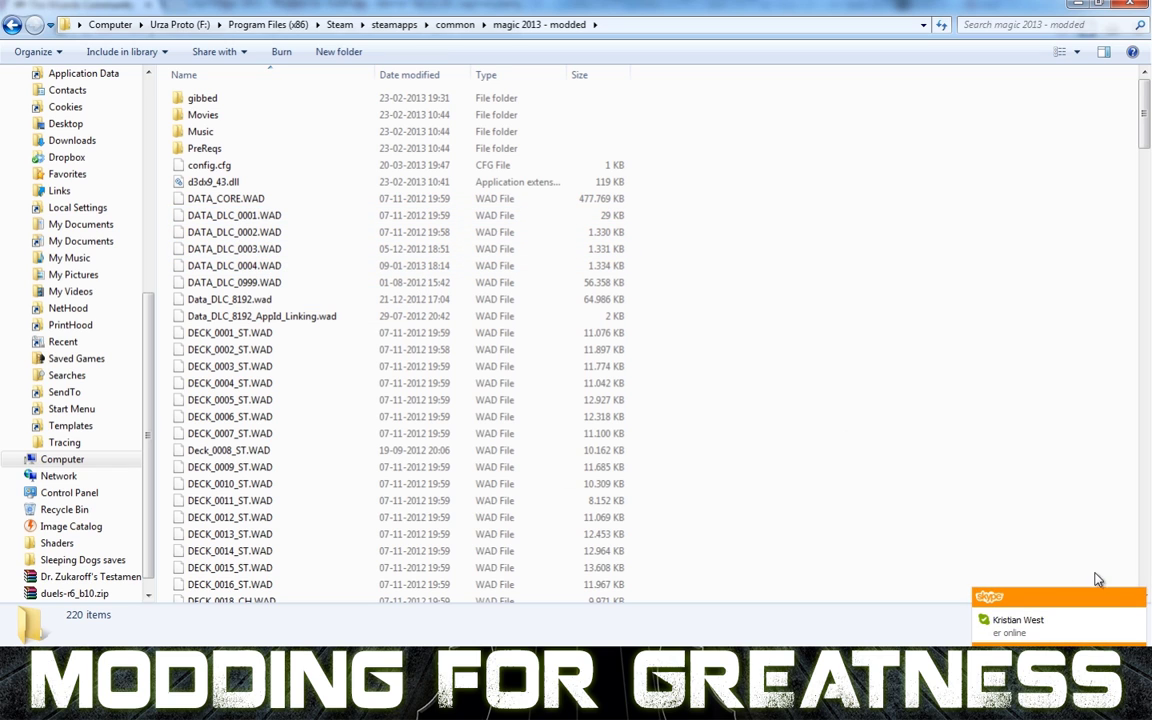
click(1137, 600)
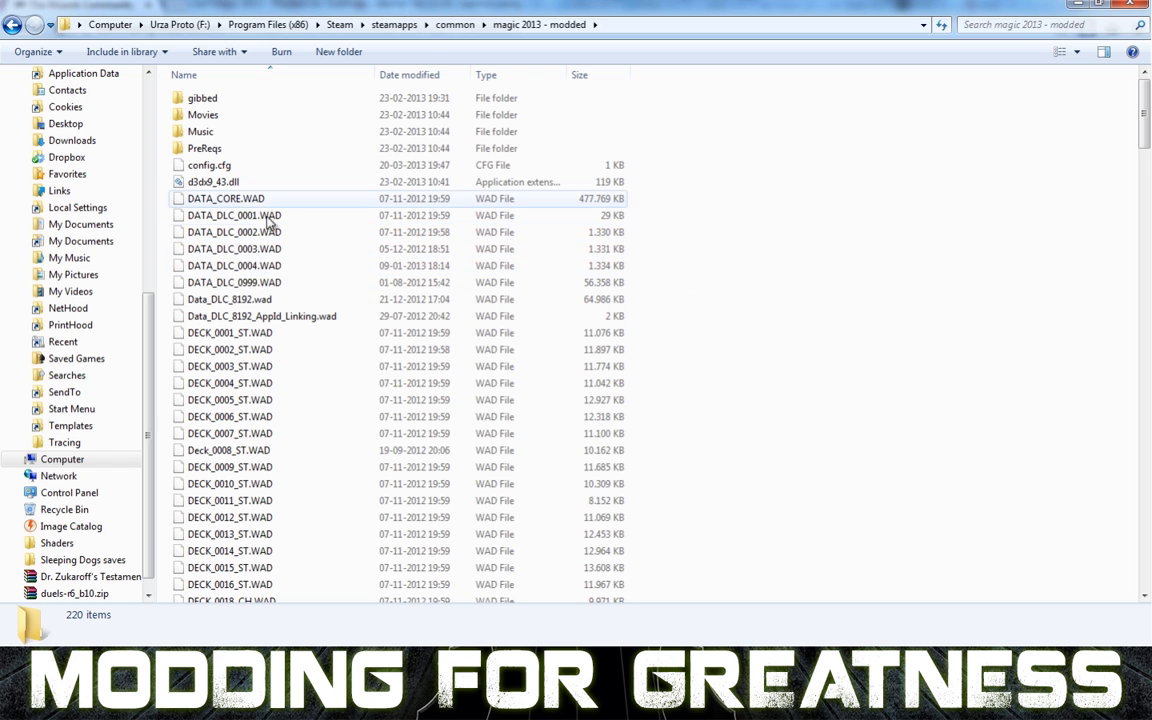
click(236, 283)
scroll(417, 375, down, 20)
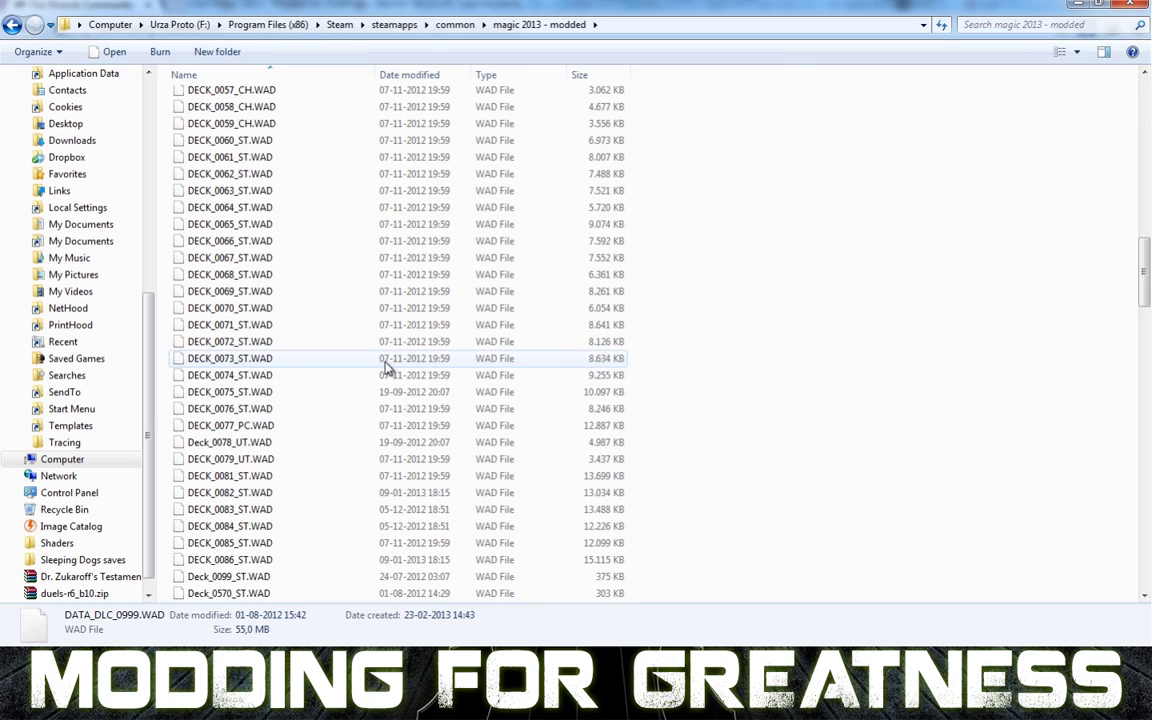
scroll(388, 368, down, 8)
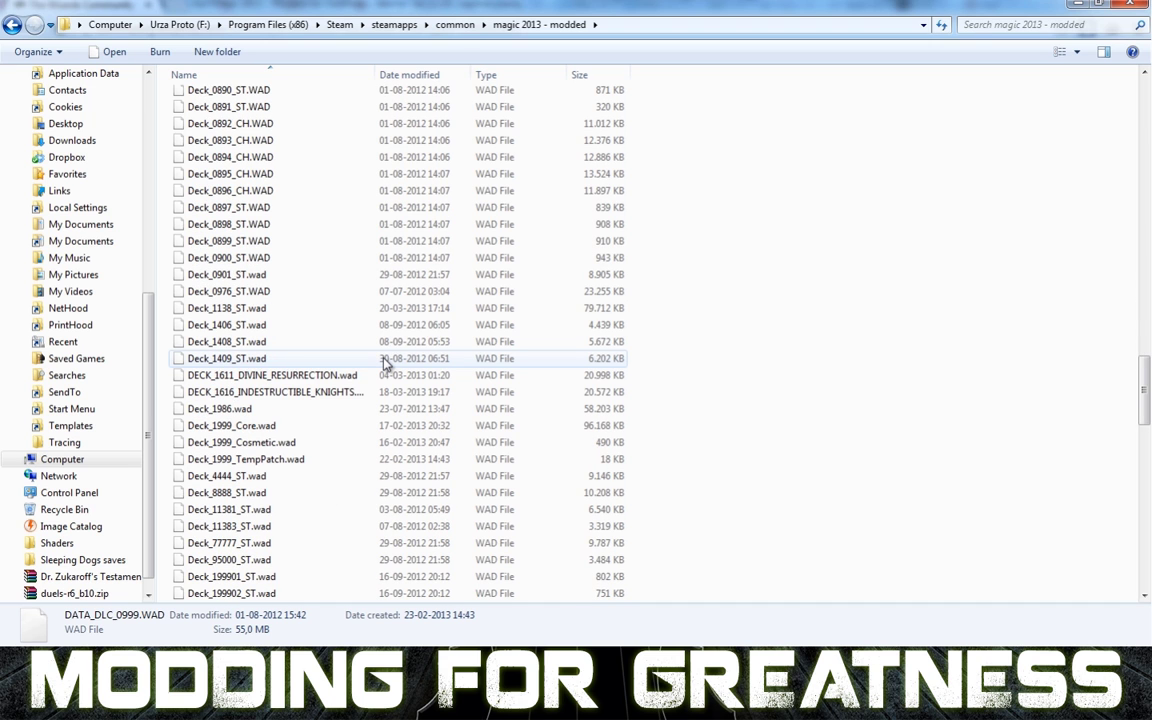
scroll(387, 368, up, 15)
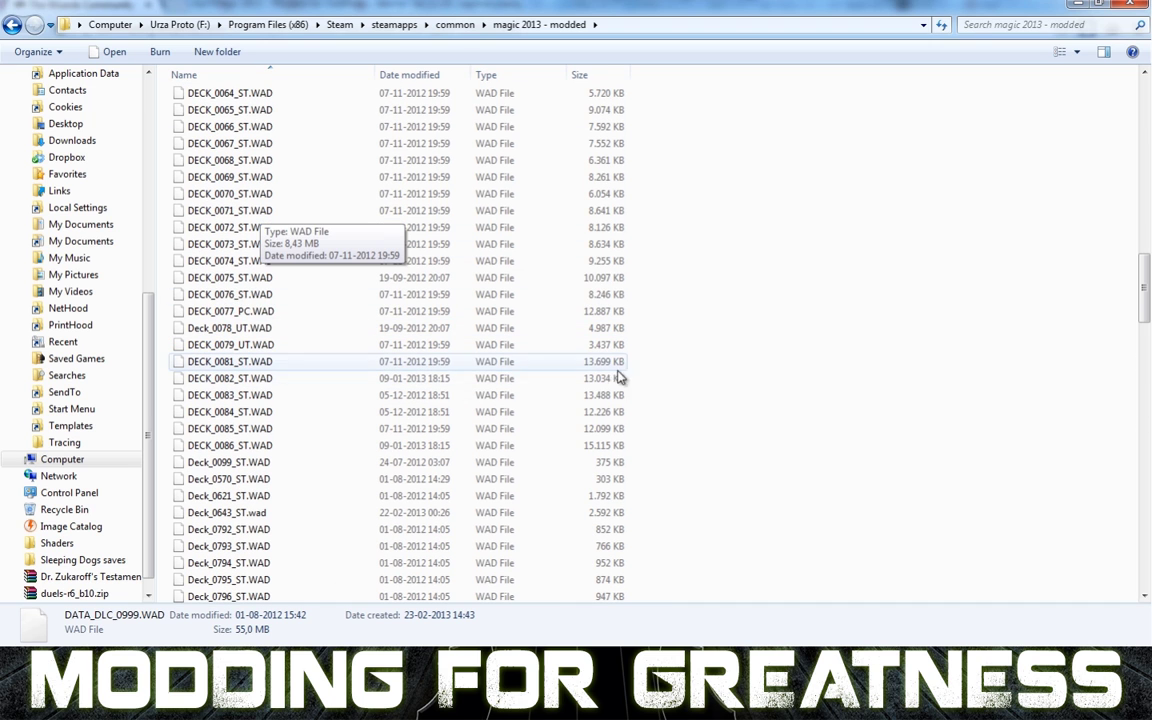
scroll(530, 390, down, 15)
scroll(478, 397, down, 1)
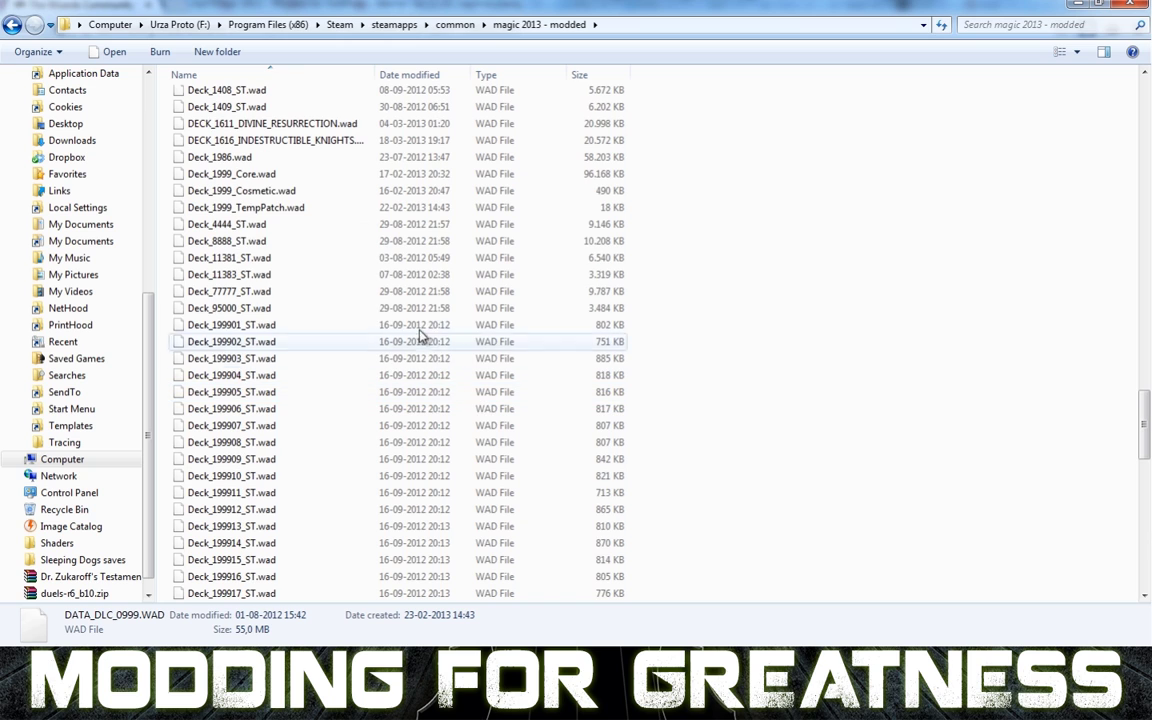
click(330, 123)
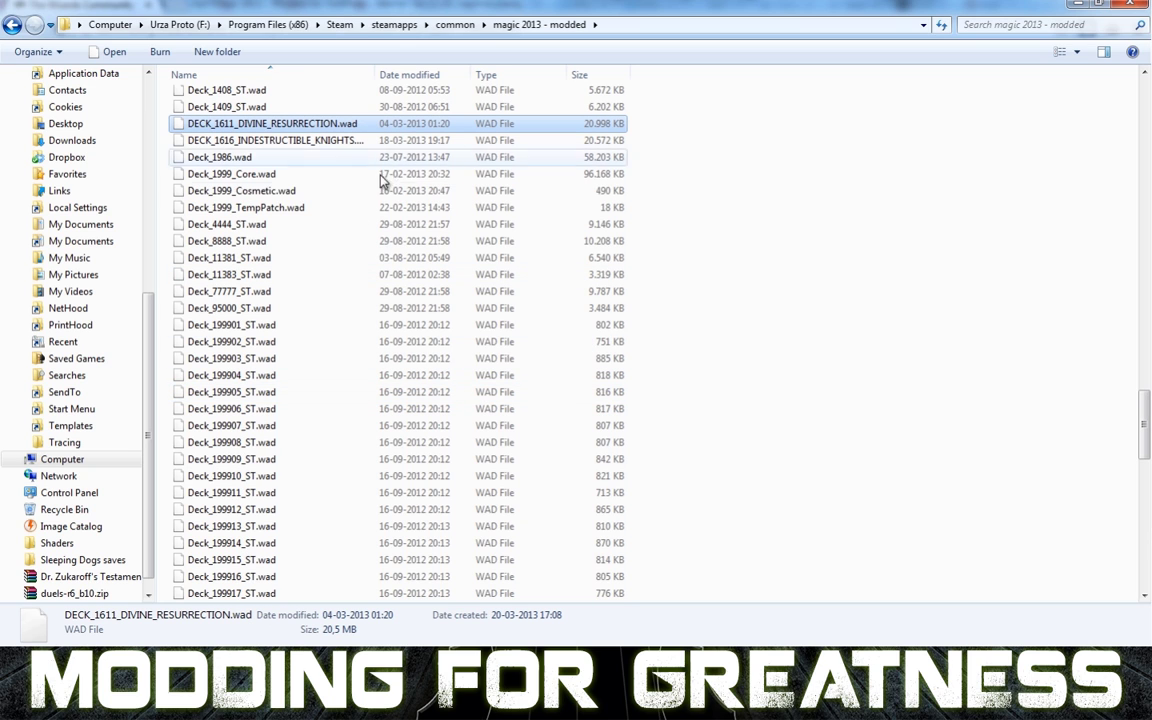
click(308, 143)
scroll(672, 329, down, 14)
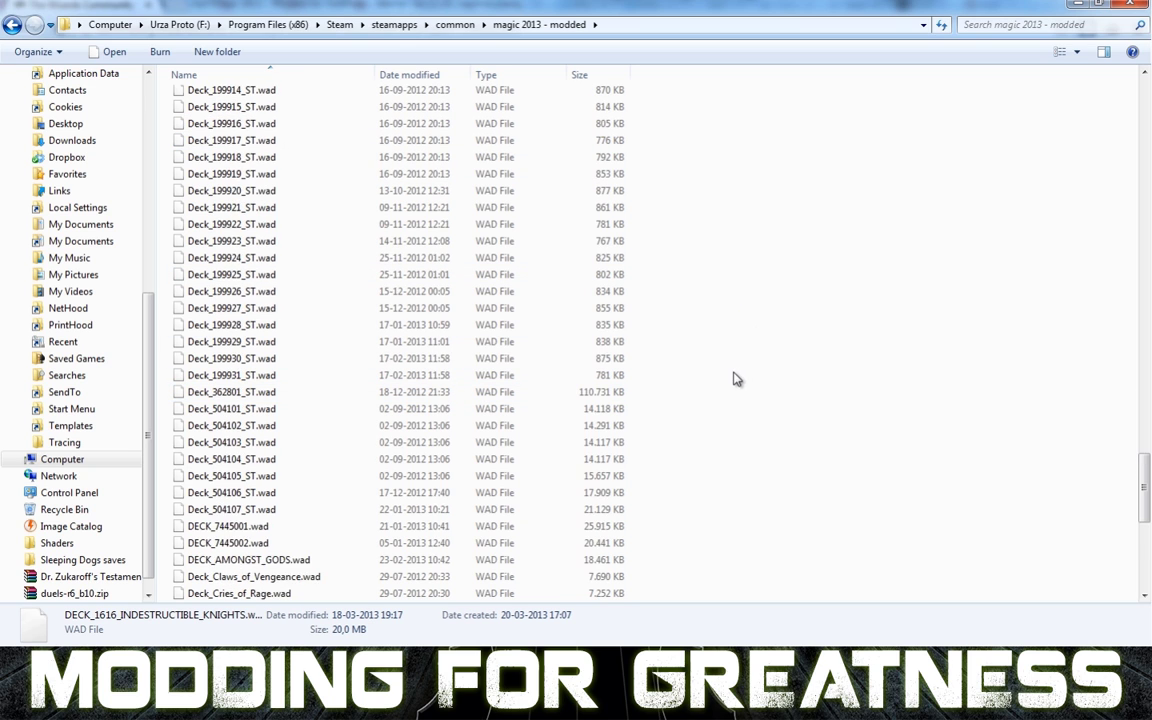
click(268, 257)
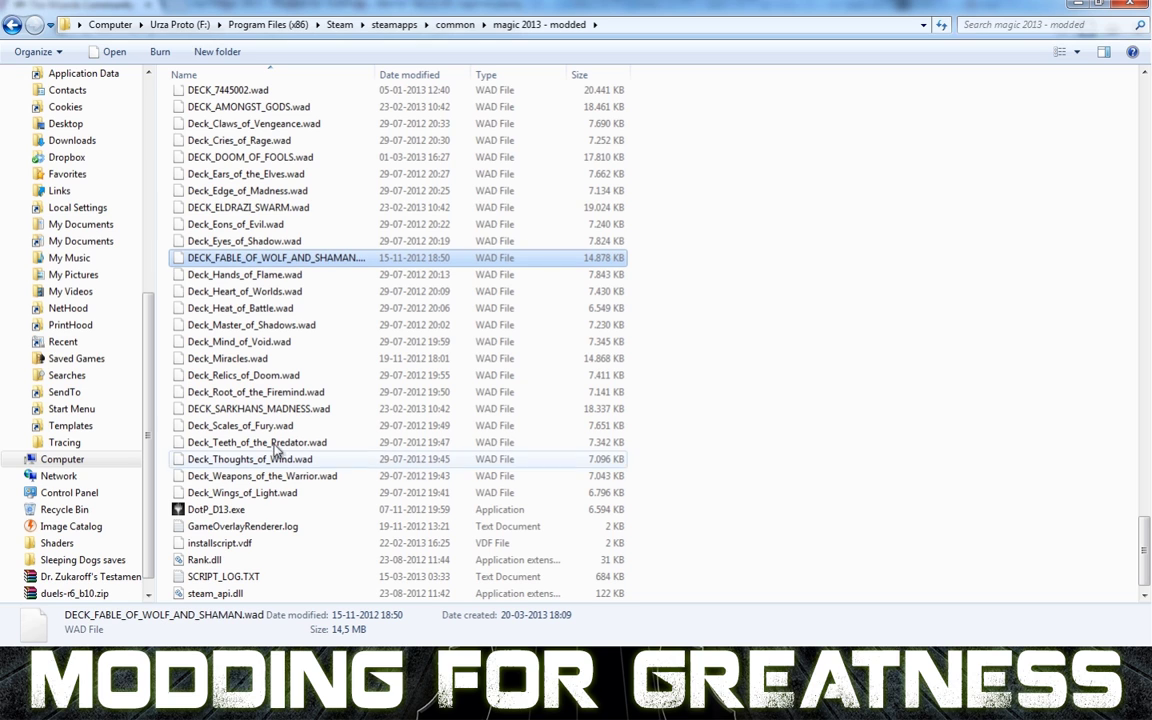
scroll(610, 372, down, 1)
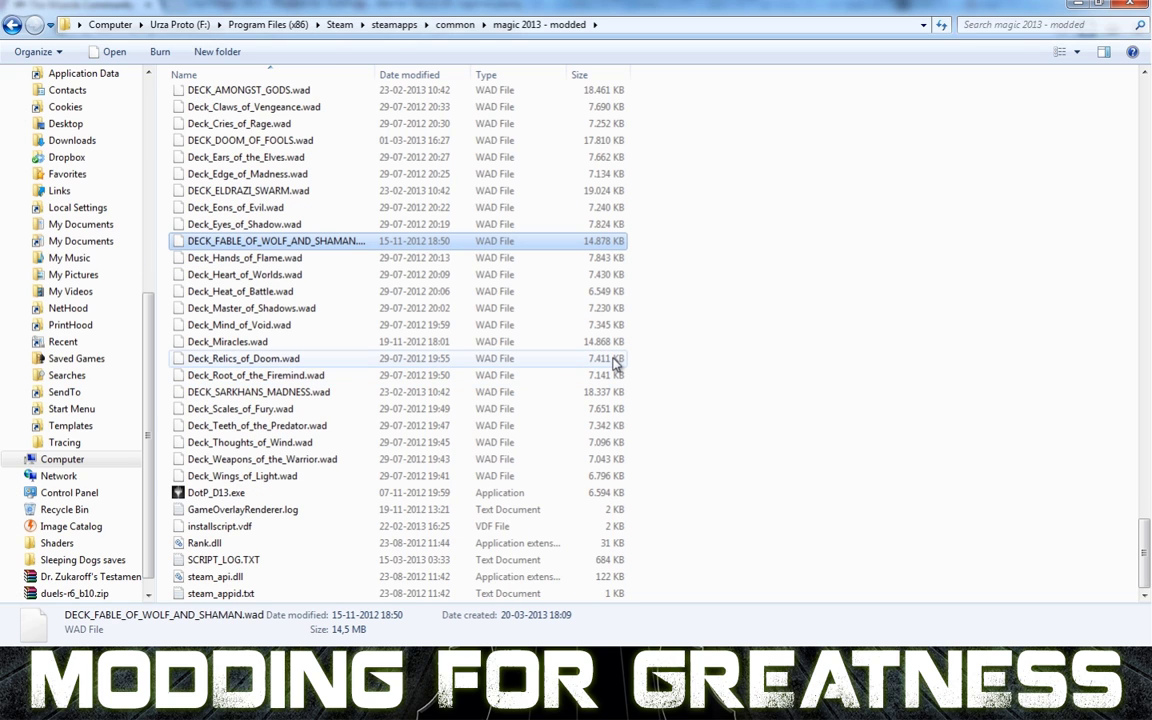
scroll(615, 365, up, 20)
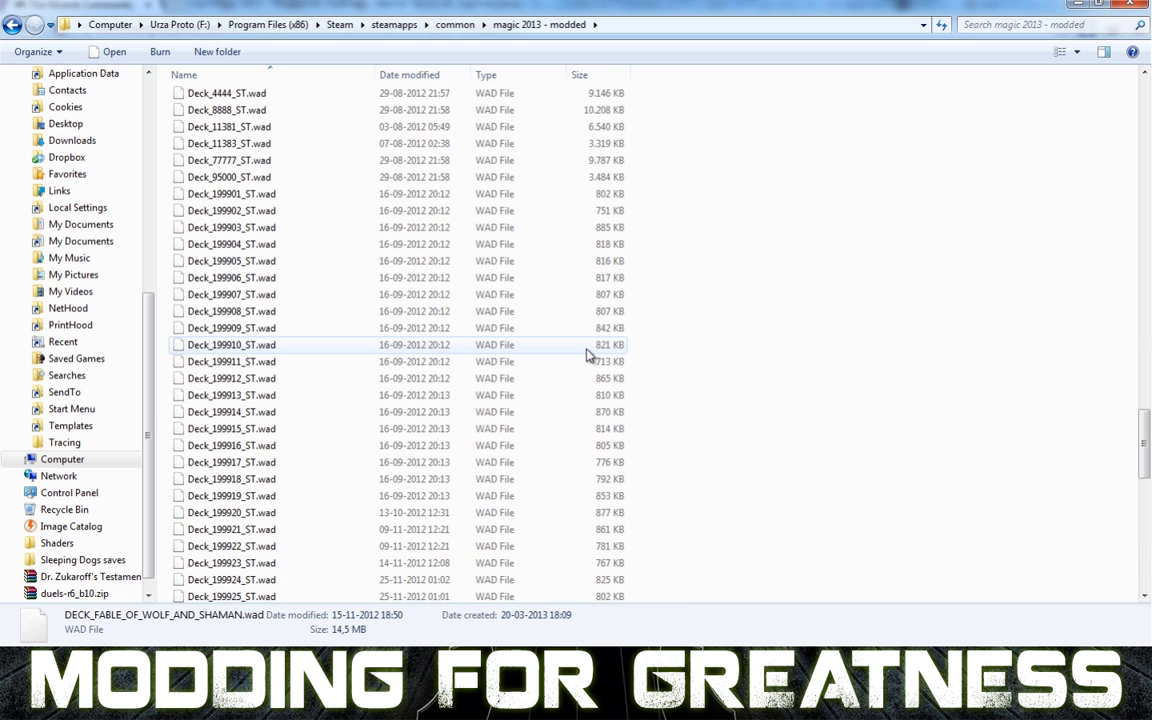
scroll(588, 354, up, 20)
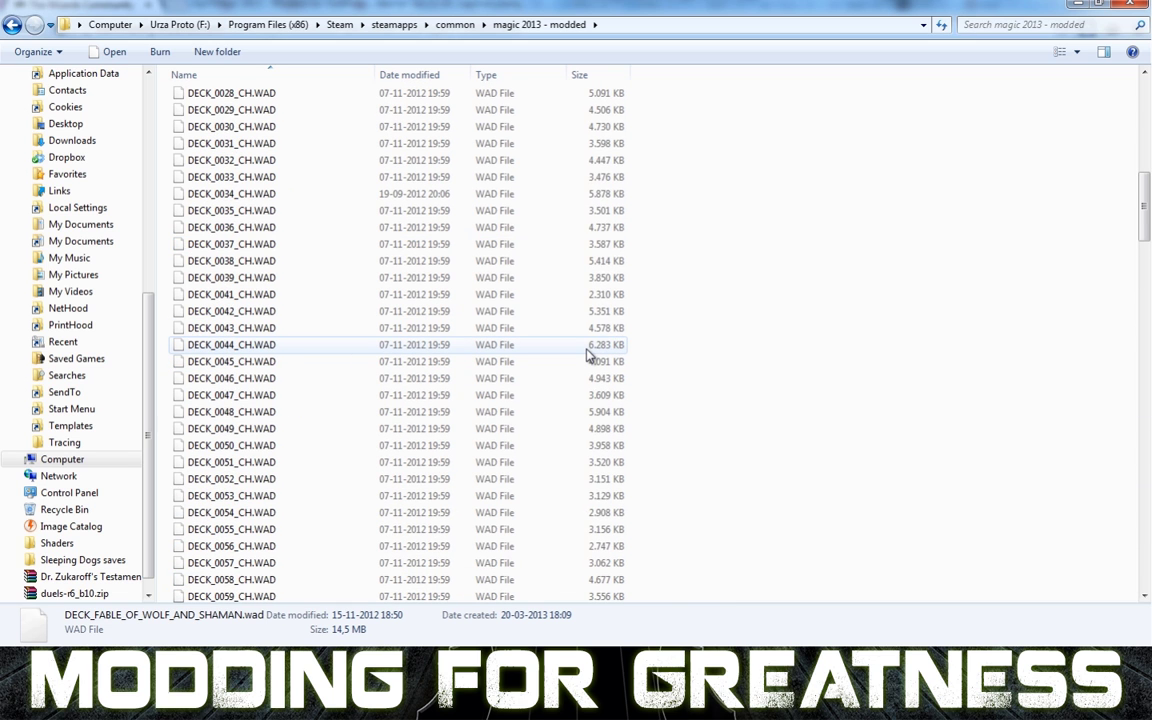
scroll(588, 354, down, 20)
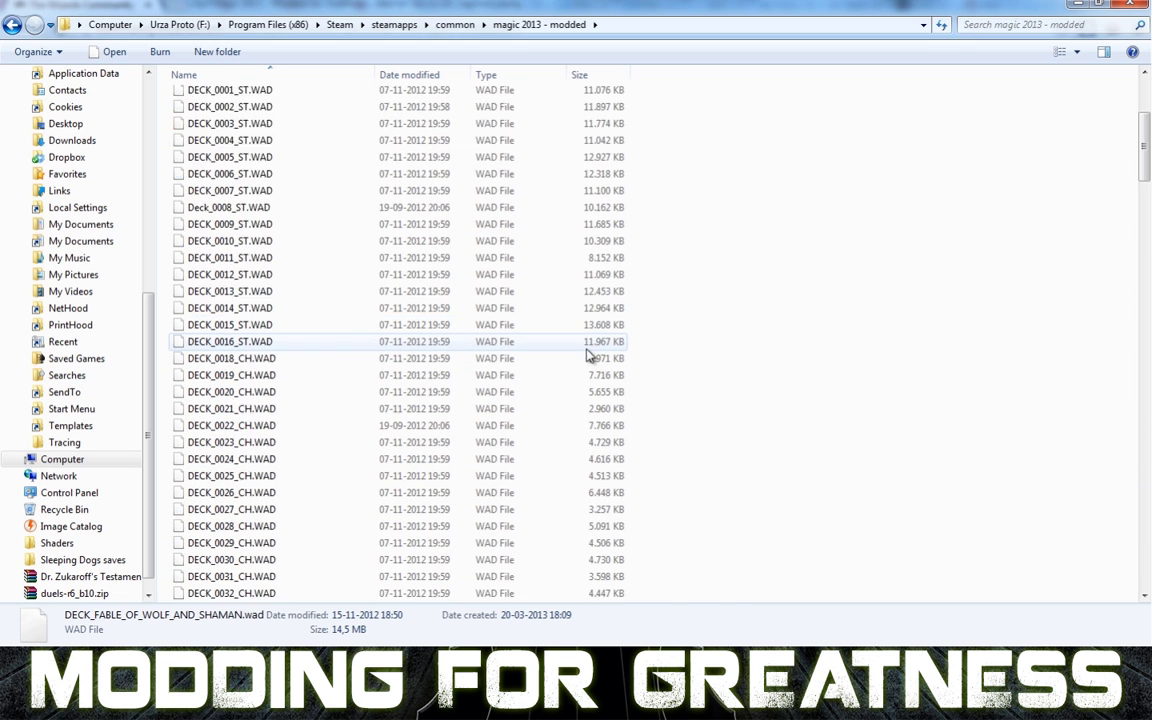
scroll(588, 354, down, 15)
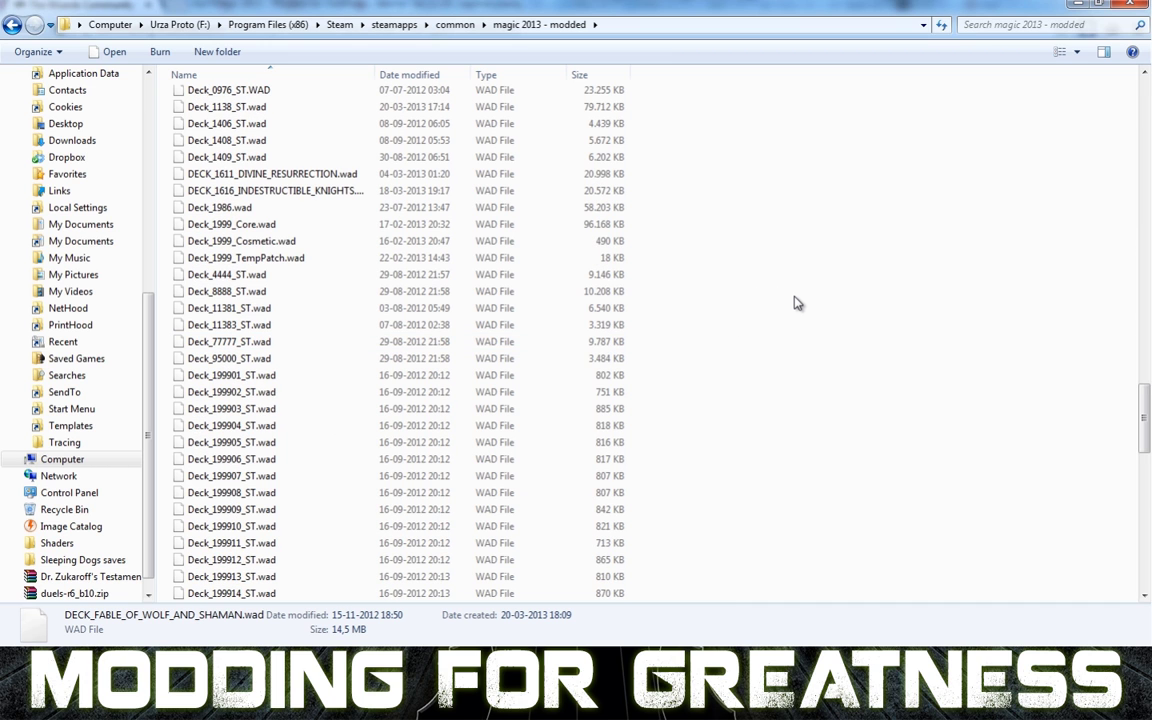
scroll(797, 296, down, 20)
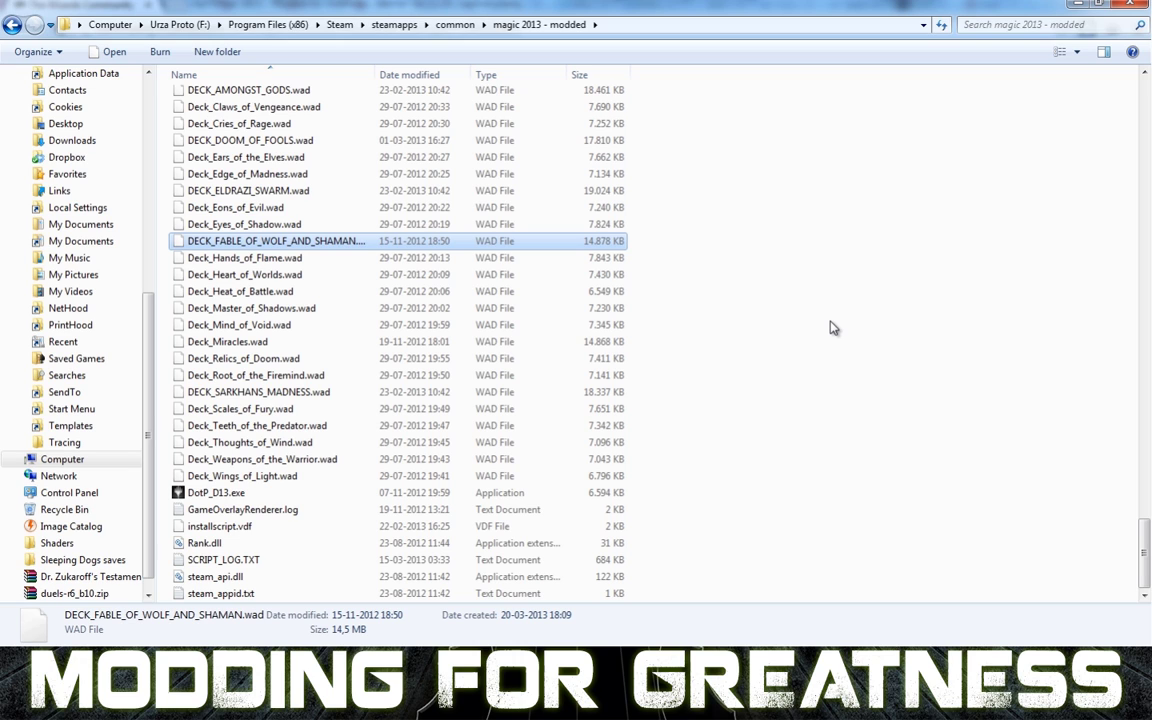
click(226, 494)
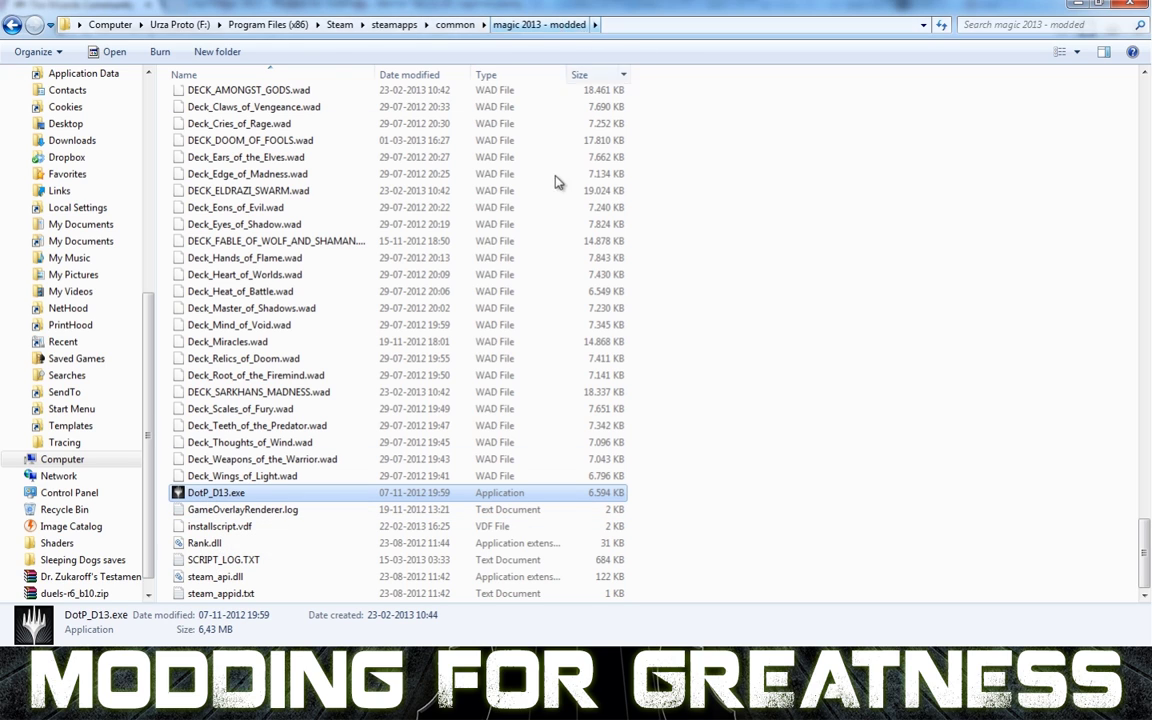
Check DotP_D13.exe's context menu without choosing an action, then switch to the browser's modding mail
right_click(203, 500)
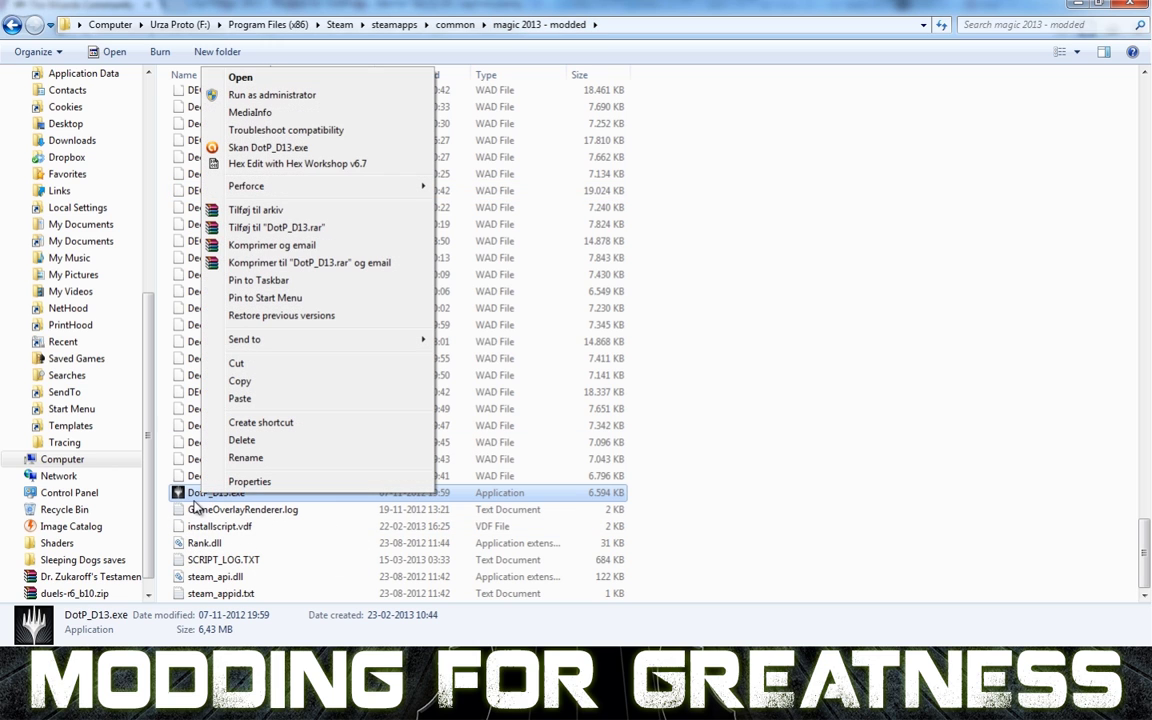
click(690, 450)
click(217, 495)
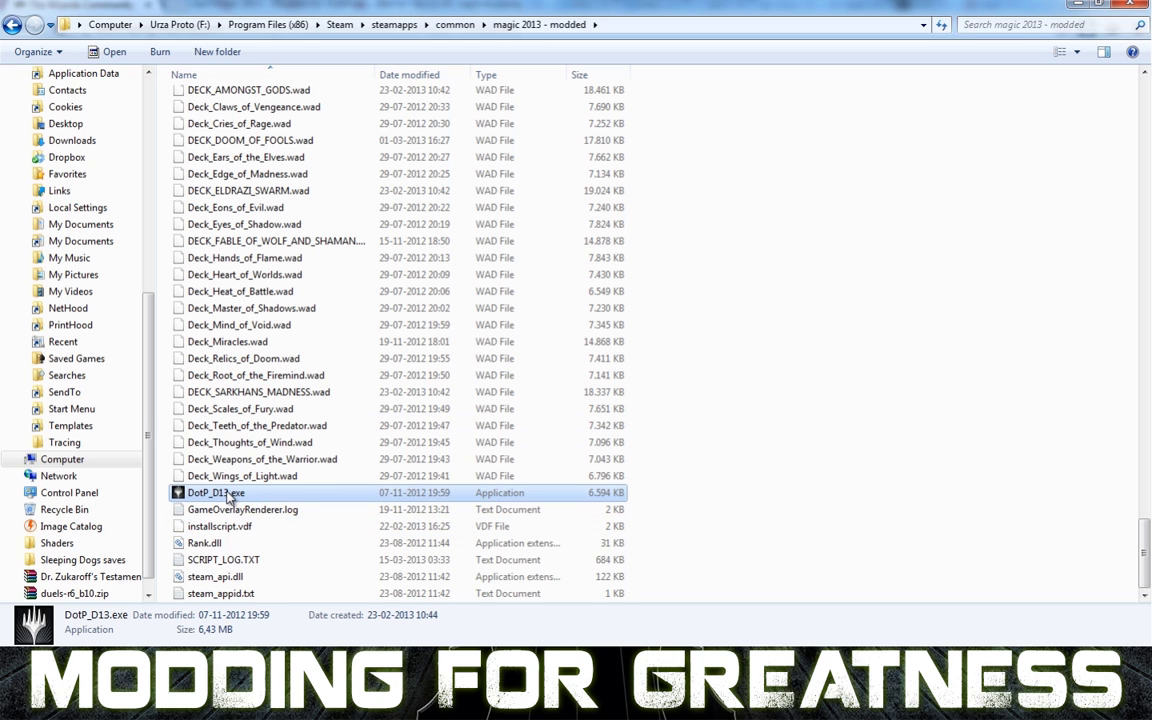
click(777, 432)
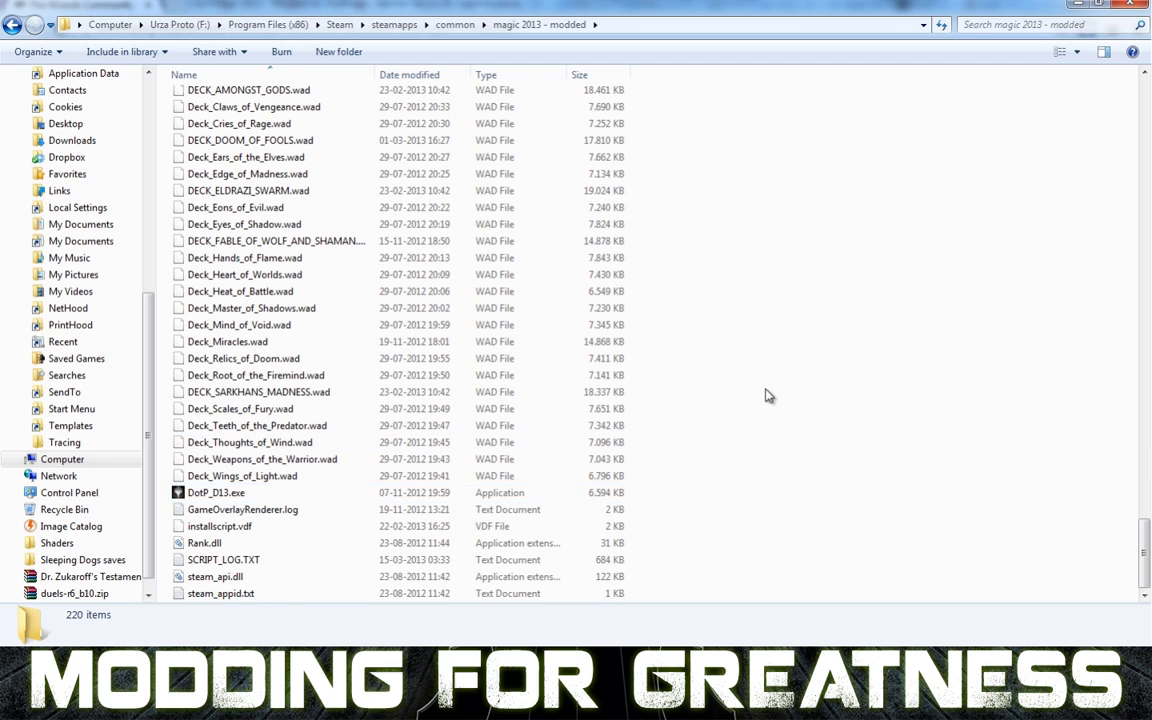
key(alt+Tab)
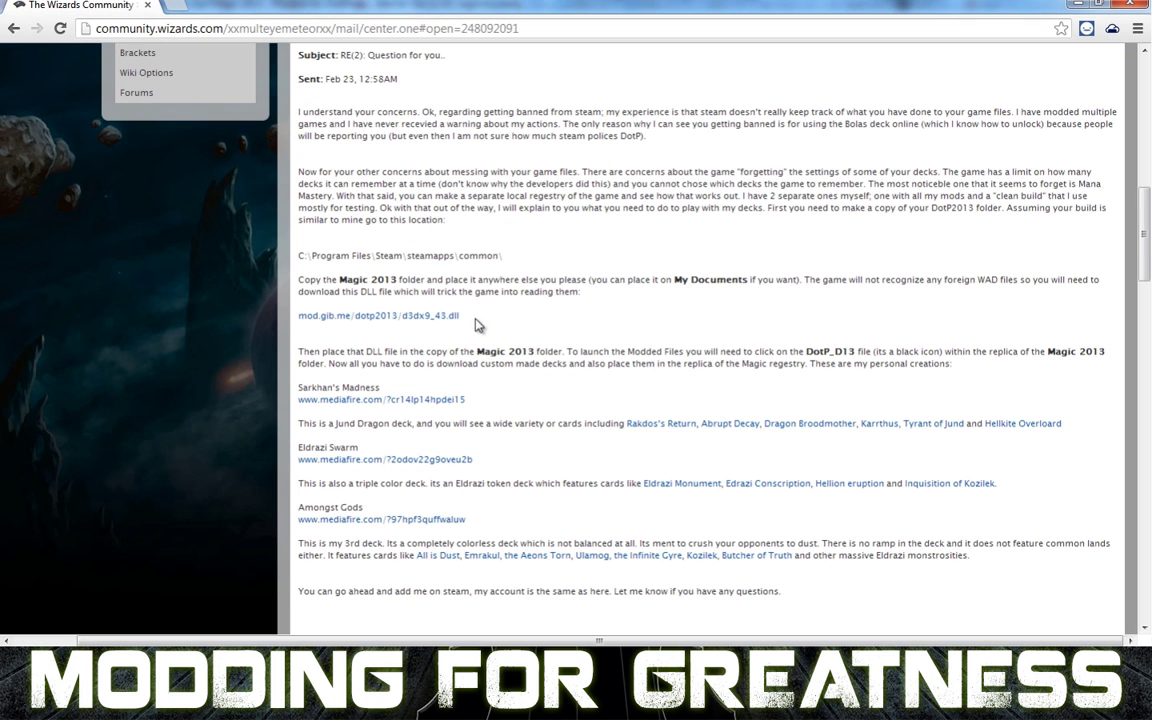
drag(459, 316, 292, 317)
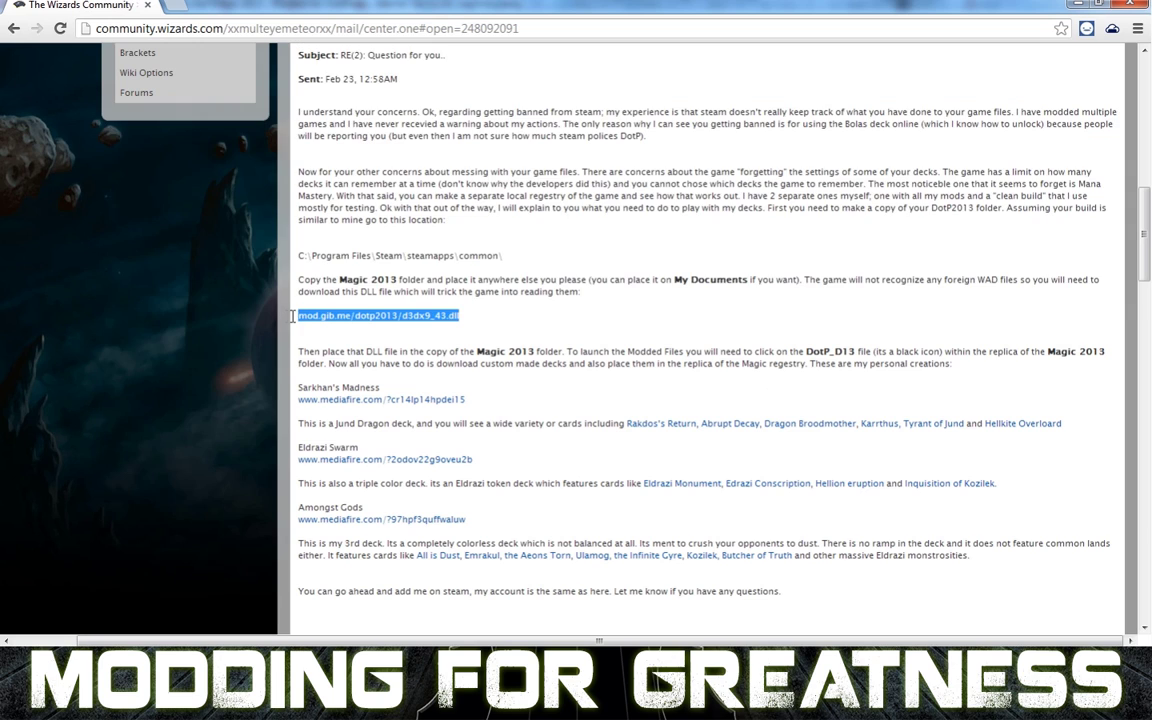
click(503, 318)
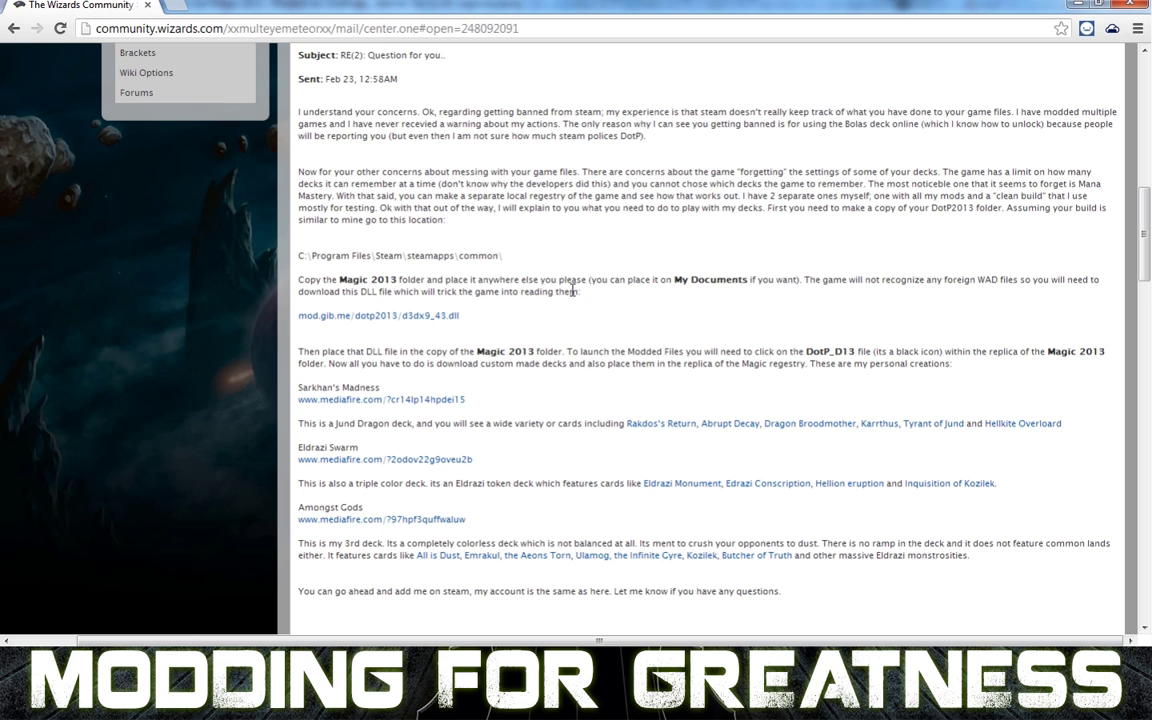
scroll(571, 296, down, 5)
scroll(589, 301, up, 5)
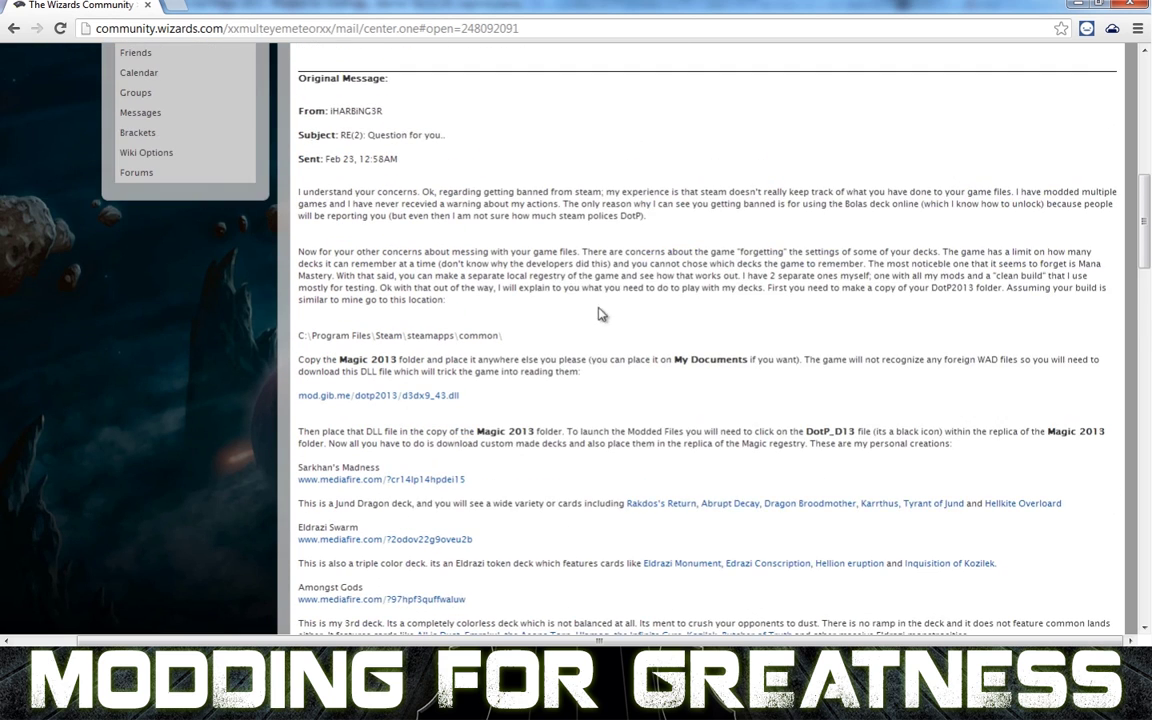
scroll(586, 303, down, 1)
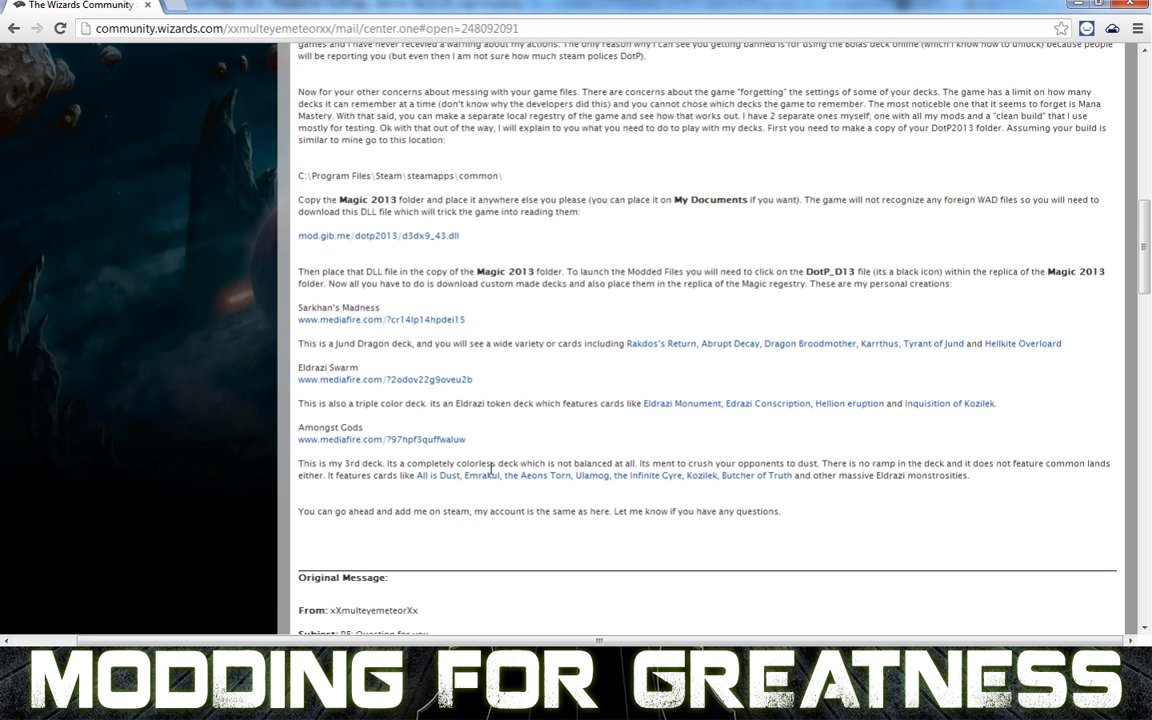
mouse_move(170, 700)
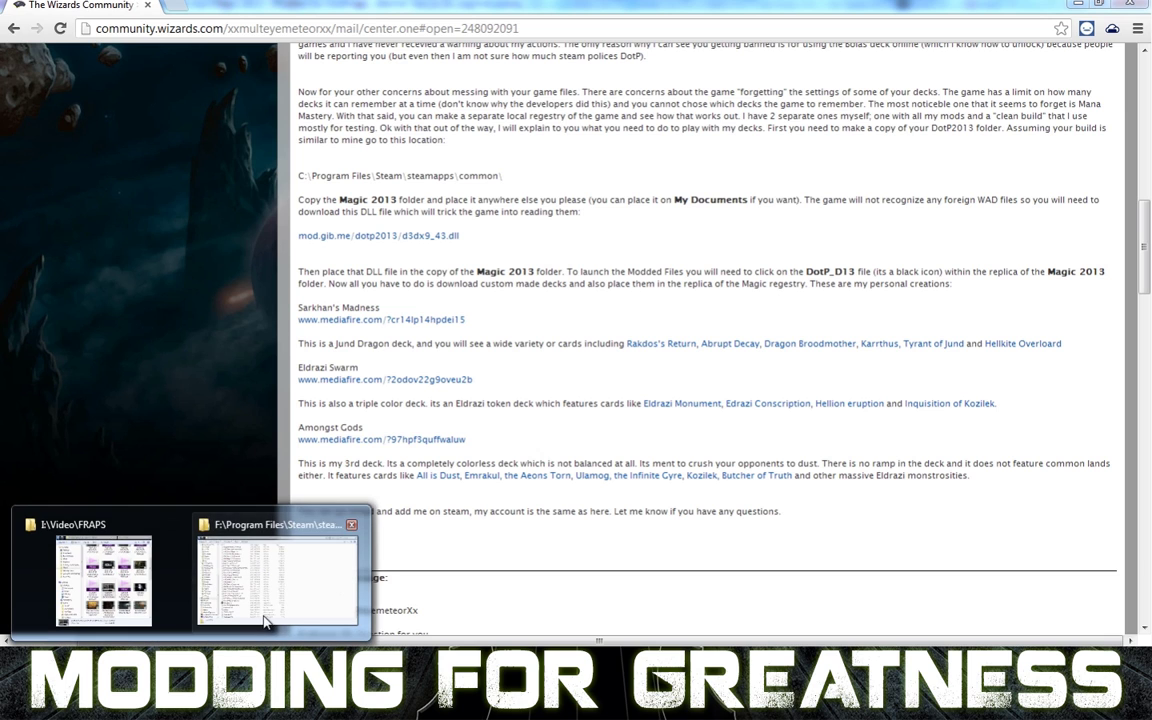
click(240, 533)
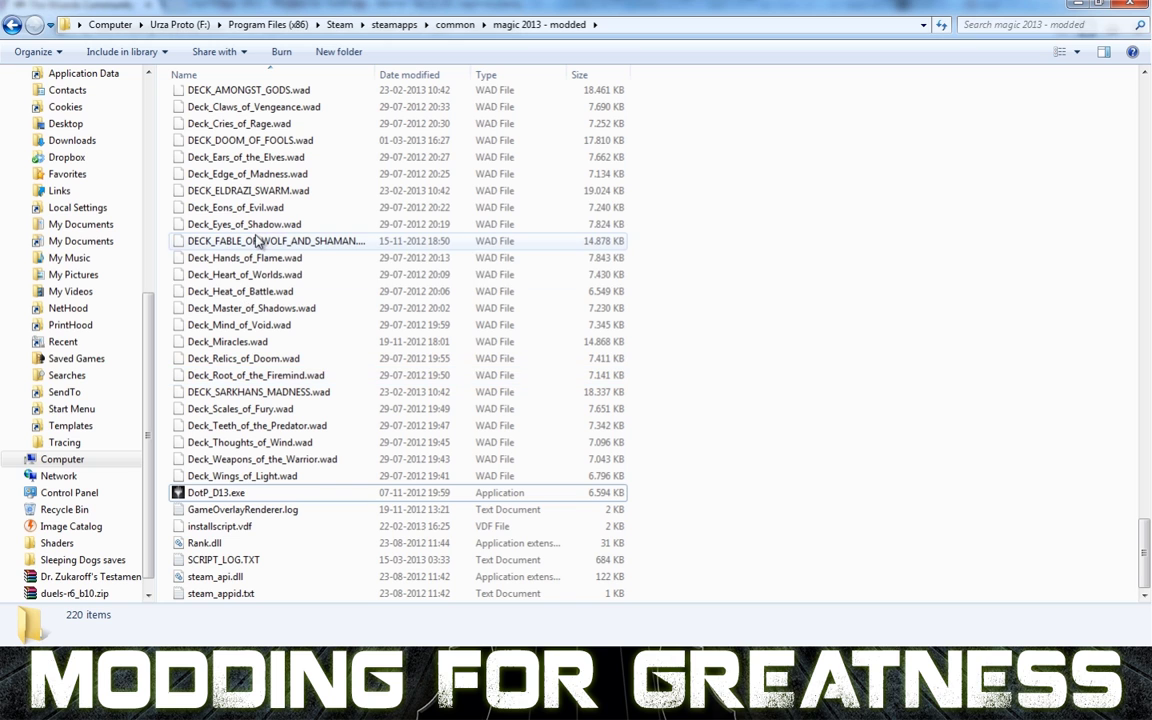
Select the Deck_Edge_of_Madness.wad and Deck_199929_ST.wad files, then clear the selection
click(286, 176)
scroll(650, 476, up, 6)
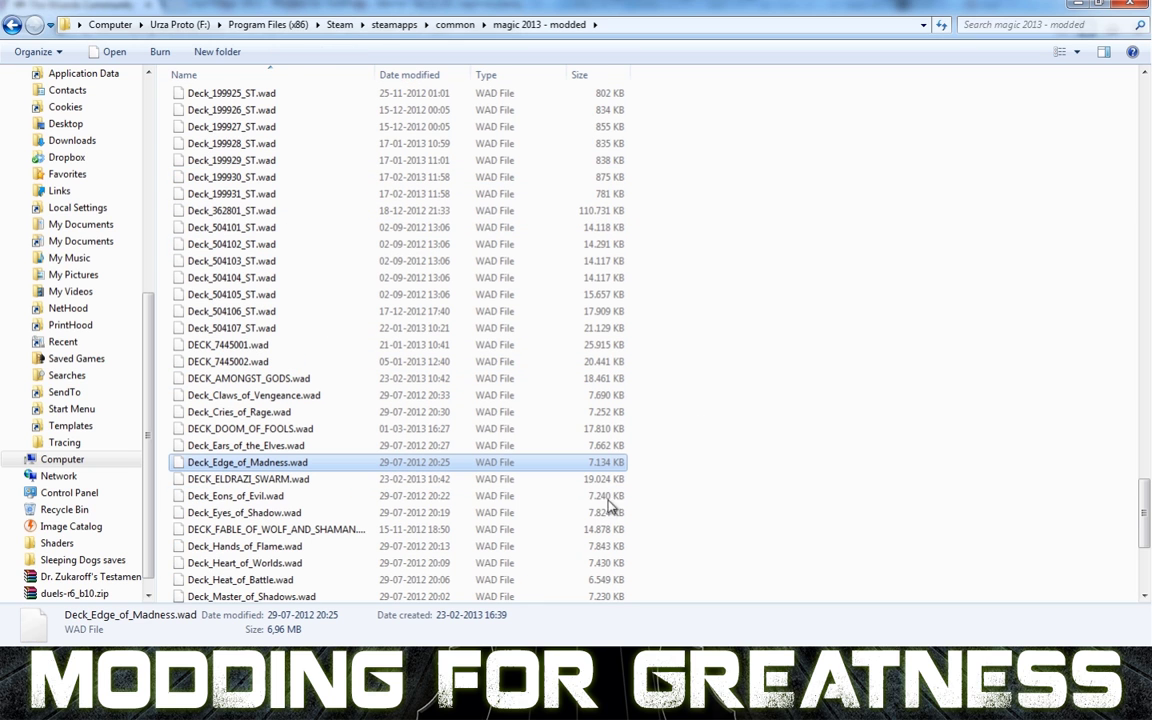
click(285, 163)
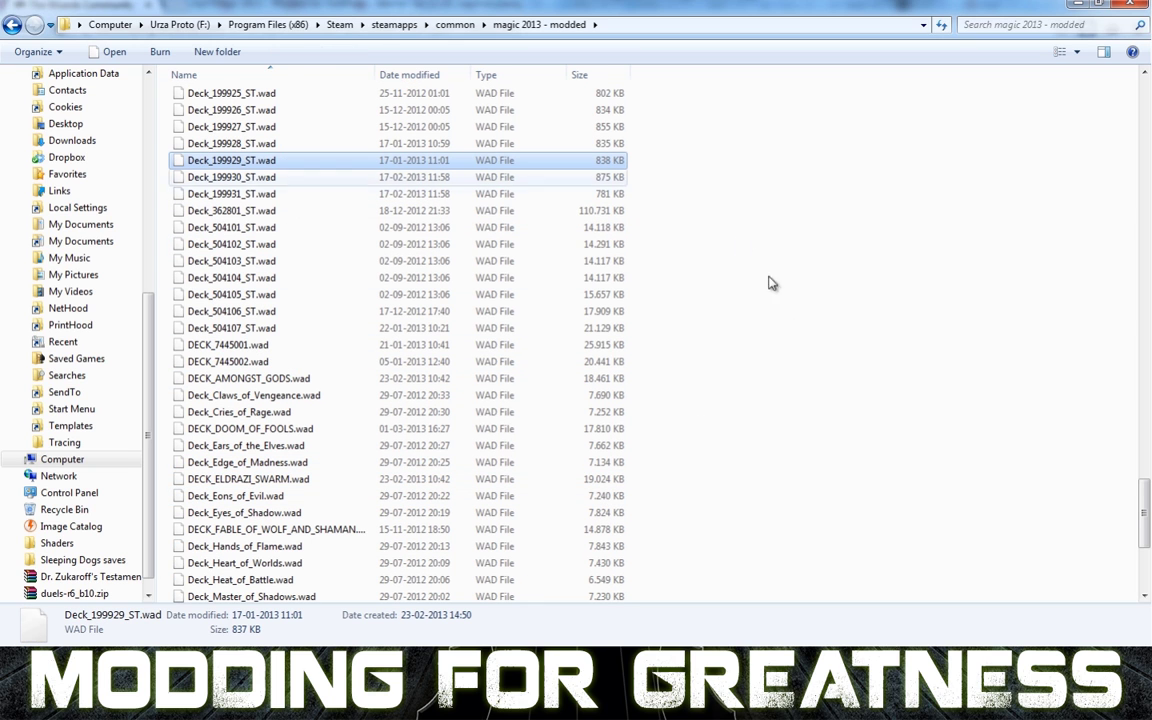
scroll(865, 358, down, 5)
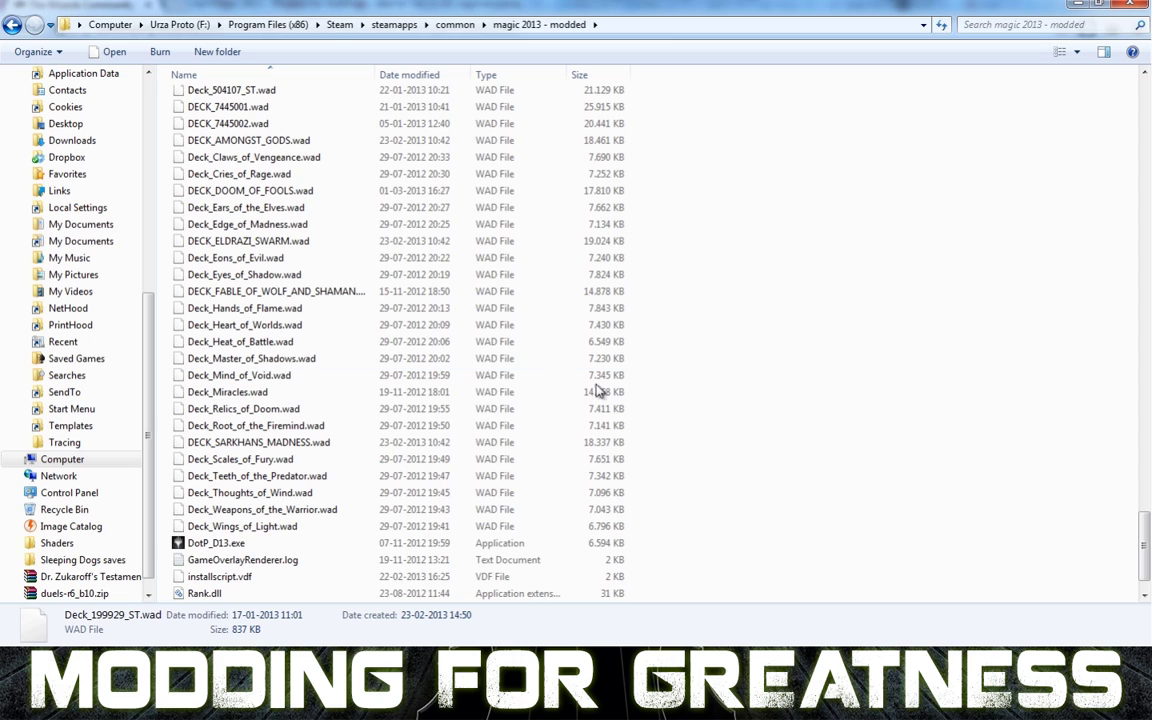
click(880, 337)
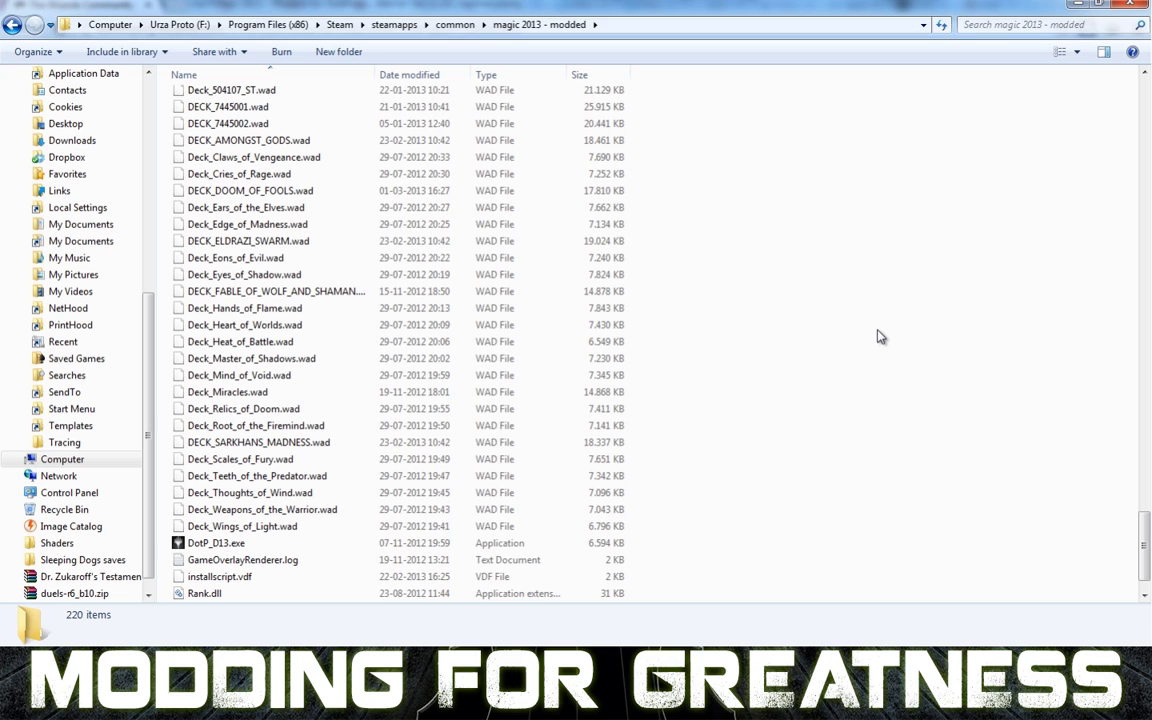
scroll(879, 337, down, 1)
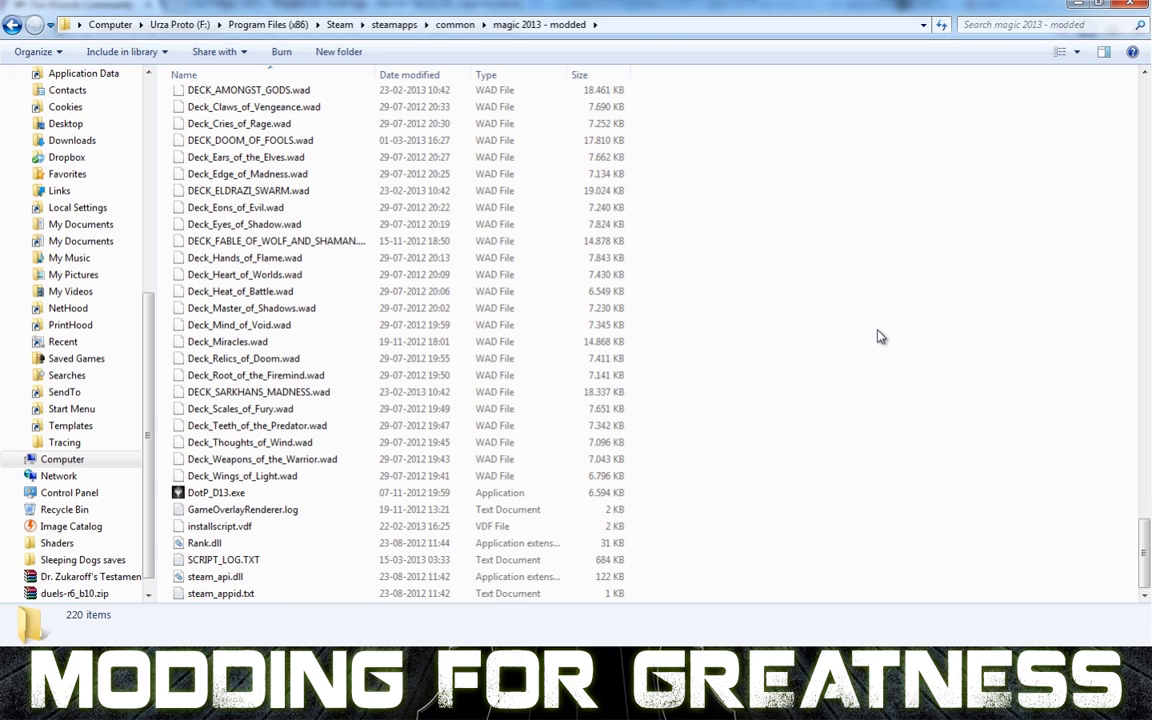